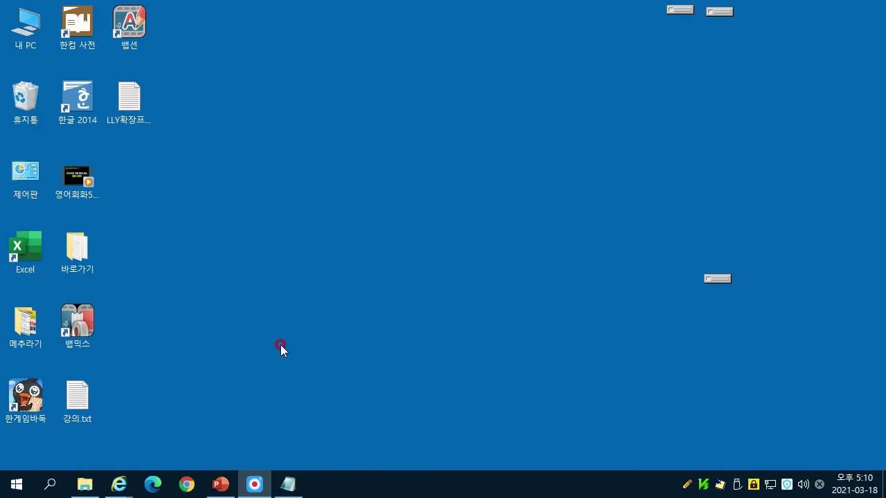
# Step: Review the two YouTube translation methods listed in the 강의.txt notes and minimize the notes
pyautogui.hotkey('alt', 'Tab')
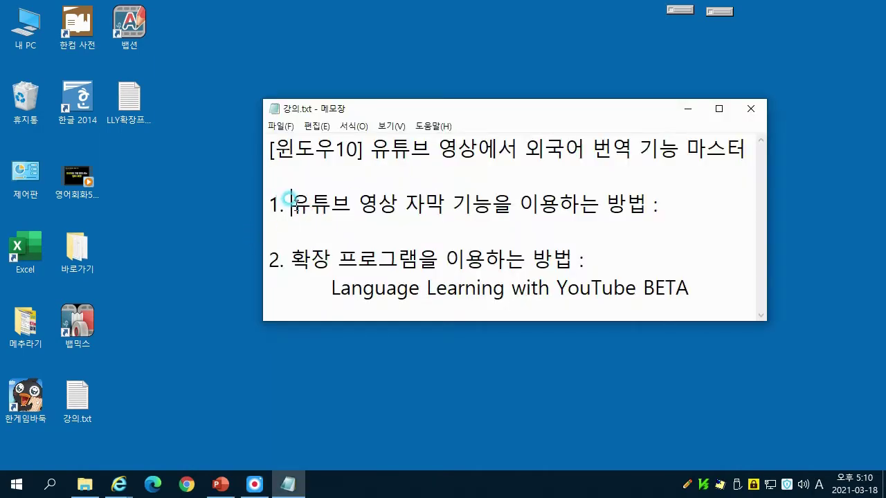
pyautogui.moveTo(289, 204); pyautogui.dragTo(634, 194)
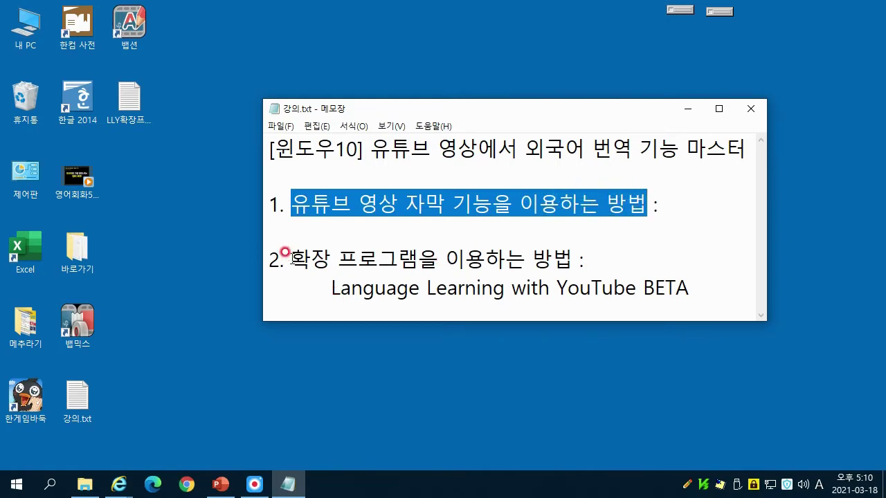
pyautogui.moveTo(291, 259); pyautogui.dragTo(570, 256)
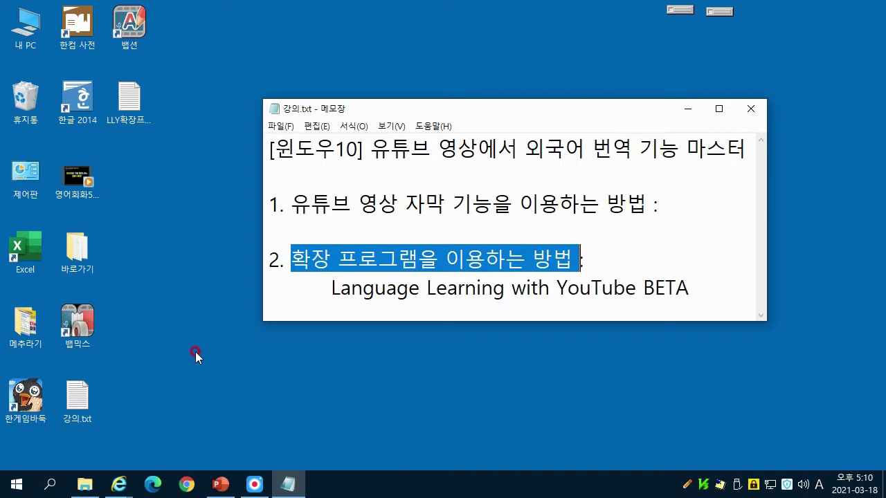
pyautogui.click(685, 109)
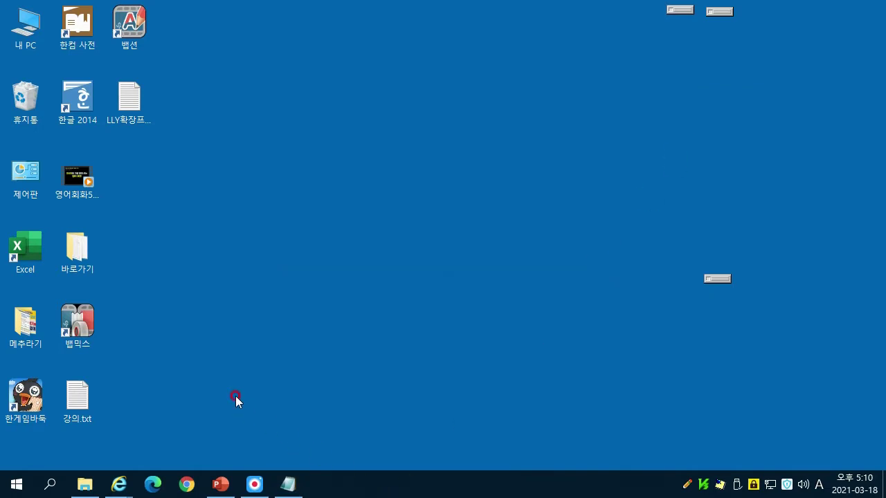
# Step: Switch to Microsoft Edge and open the YouTube channel saved in the favorites, down to its uploaded videos
pyautogui.click(148, 492)
pyautogui.click(772, 35)
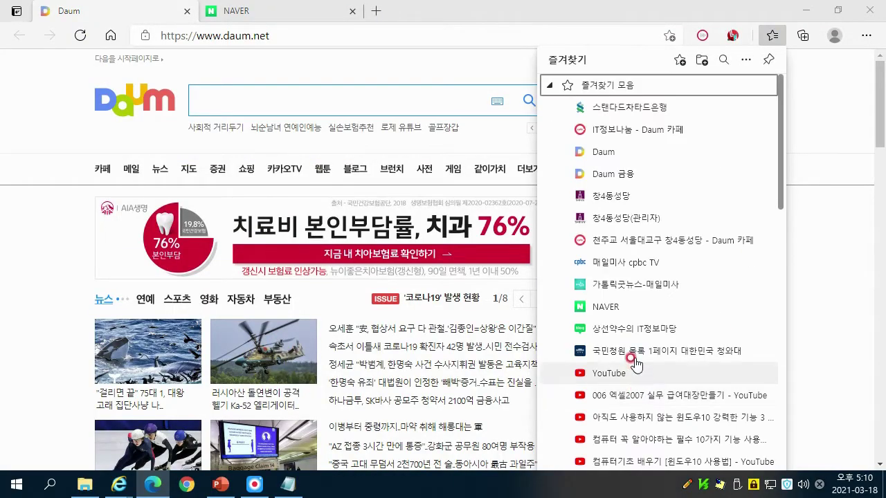
pyautogui.click(605, 373)
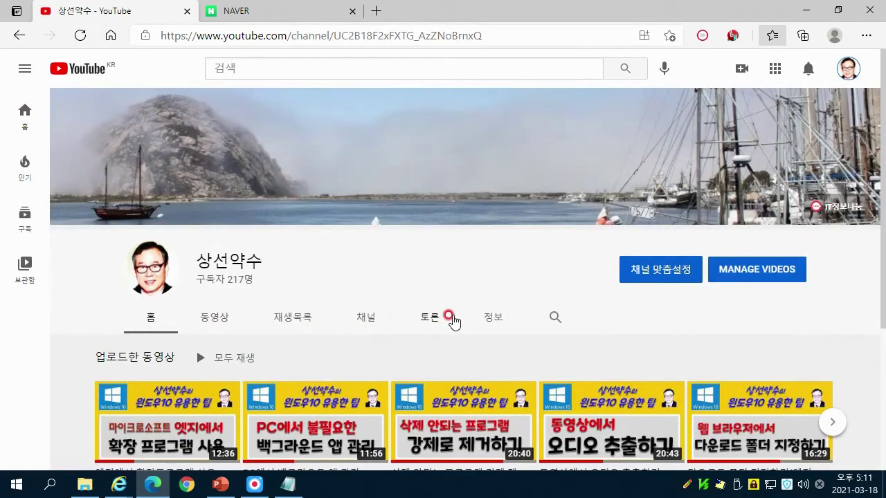
pyautogui.scroll(-2, 453, 320)
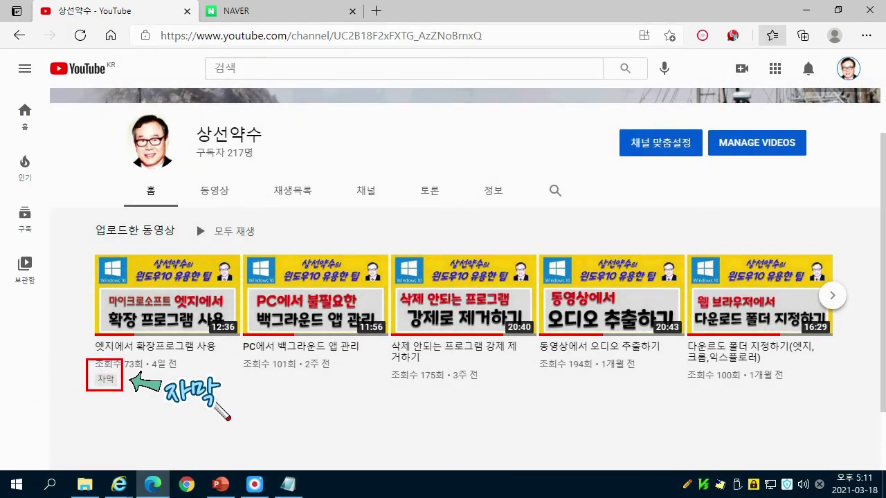
# Step: Open the uploaded video marked 자막, "엣지에서 확장프로그램 사용", and pause its playback
pyautogui.moveTo(242, 374)
pyautogui.mouseDown()
pyautogui.moveTo(240, 388)
pyautogui.moveTo(694, 407)
pyautogui.moveTo(829, 396)
pyautogui.mouseUp()
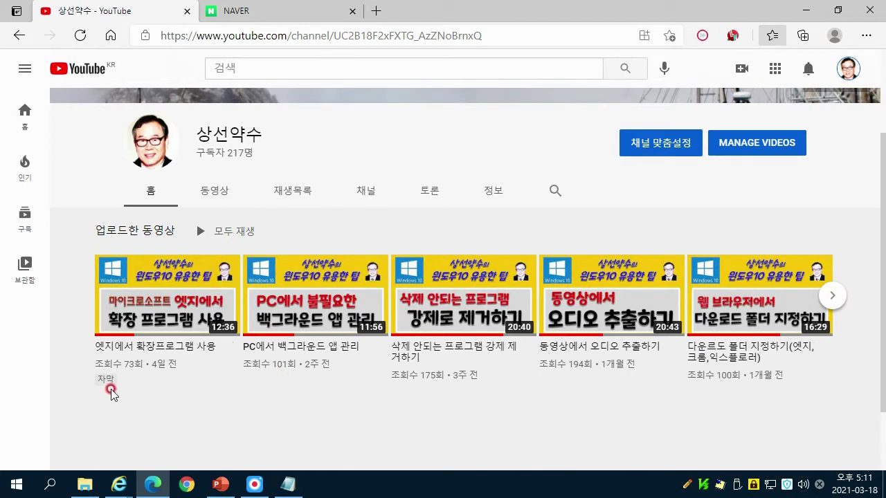
pyautogui.moveTo(111, 391)
pyautogui.click(170, 309)
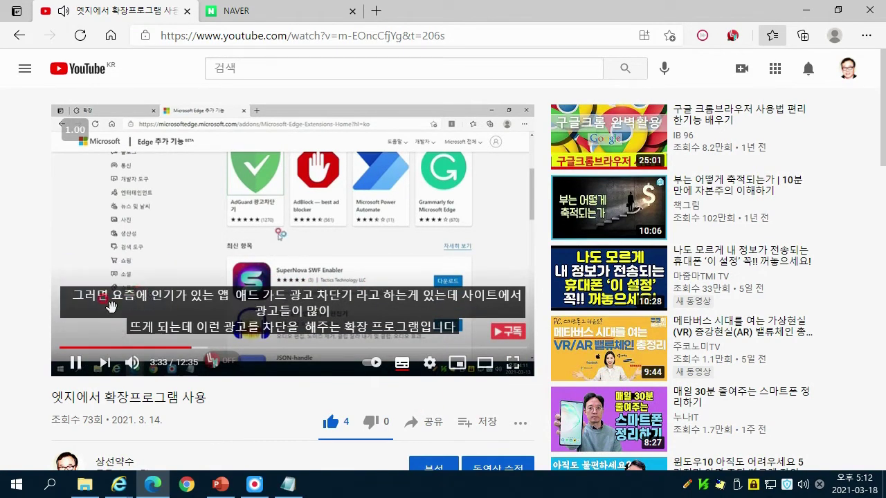
pyautogui.click(70, 372)
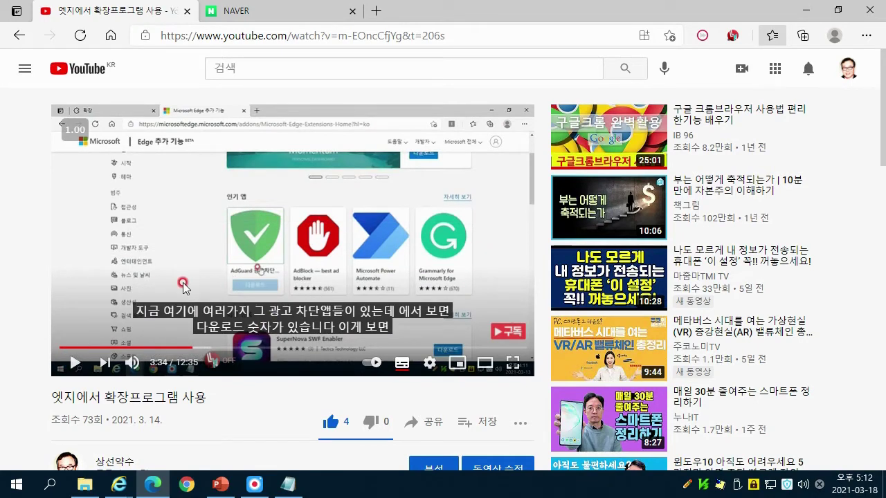
# Step: Turn the video's subtitles off and back on, and switch the subtitle track setting to 사용 안함 and back to 한국어
pyautogui.click(404, 366)
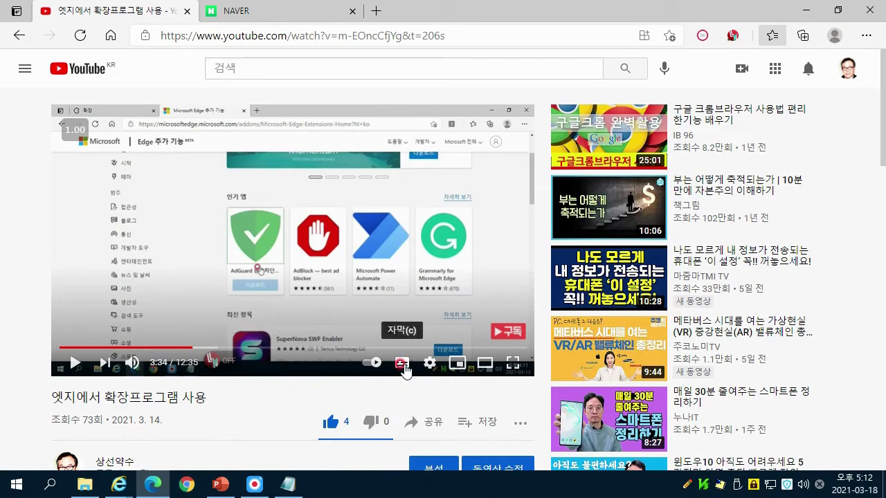
pyautogui.click(404, 365)
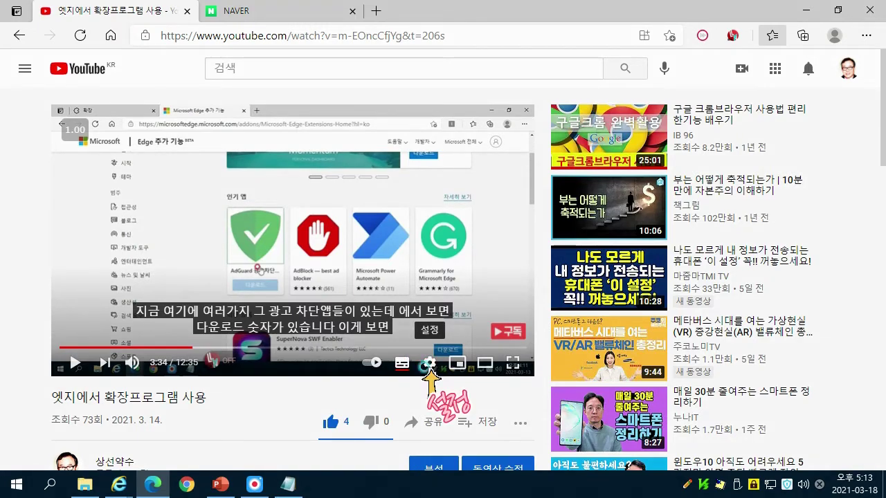
pyautogui.click(430, 363)
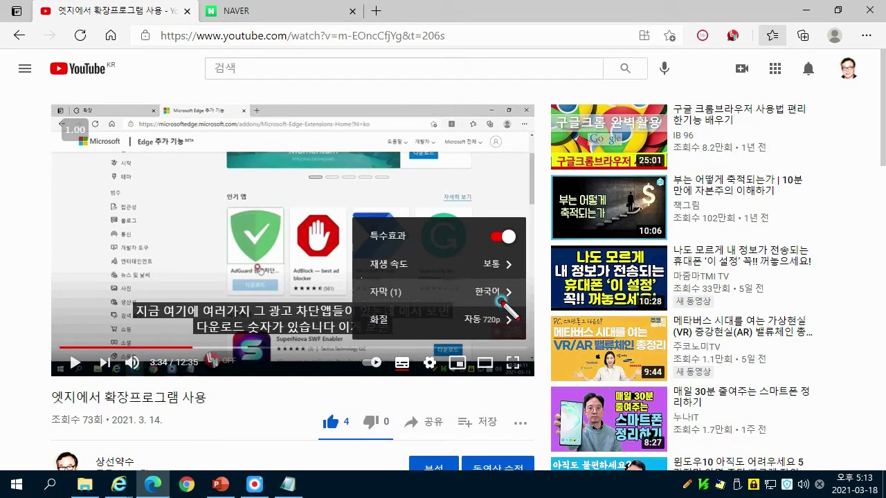
pyautogui.moveTo(502, 301); pyautogui.dragTo(518, 306)
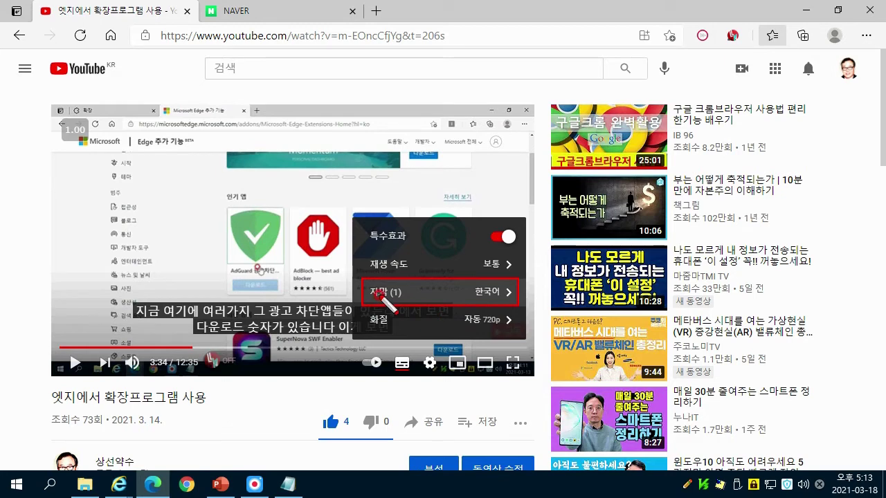
pyautogui.moveTo(375, 292); pyautogui.dragTo(399, 296)
pyautogui.moveTo(485, 289); pyautogui.dragTo(489, 293)
pyautogui.click(394, 292)
pyautogui.click(481, 292)
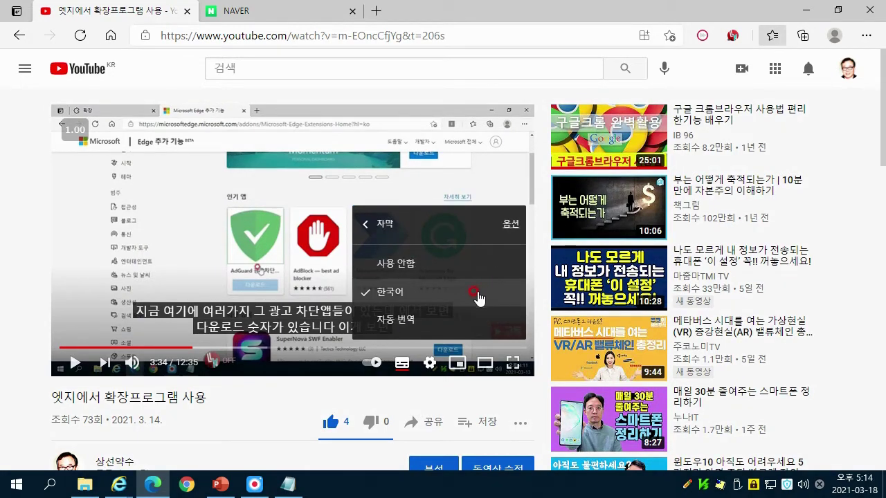
pyautogui.click(388, 266)
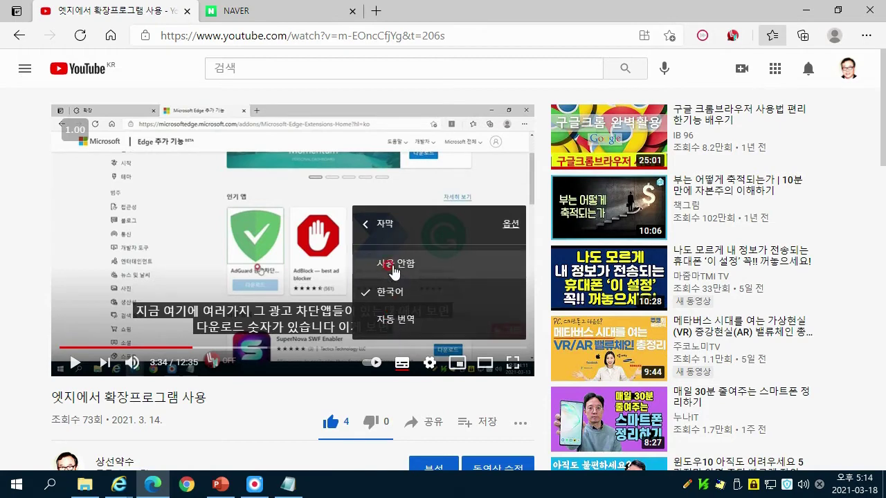
pyautogui.click(393, 267)
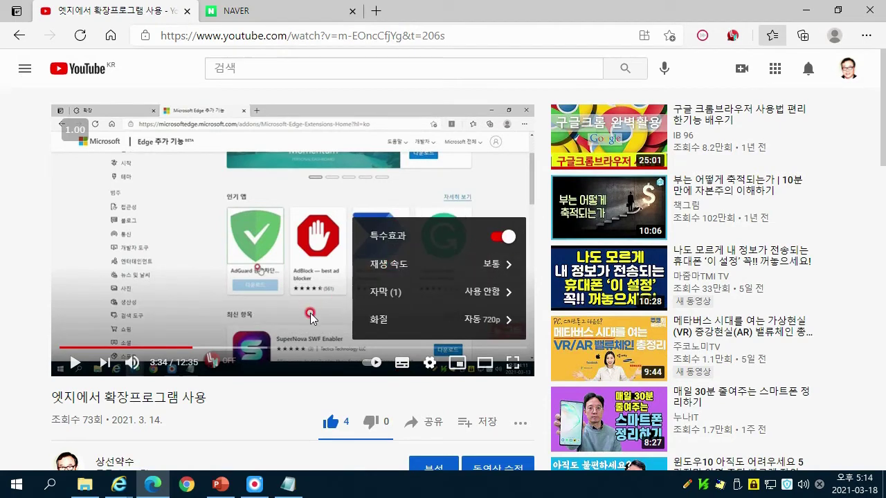
pyautogui.click(385, 291)
pyautogui.click(387, 318)
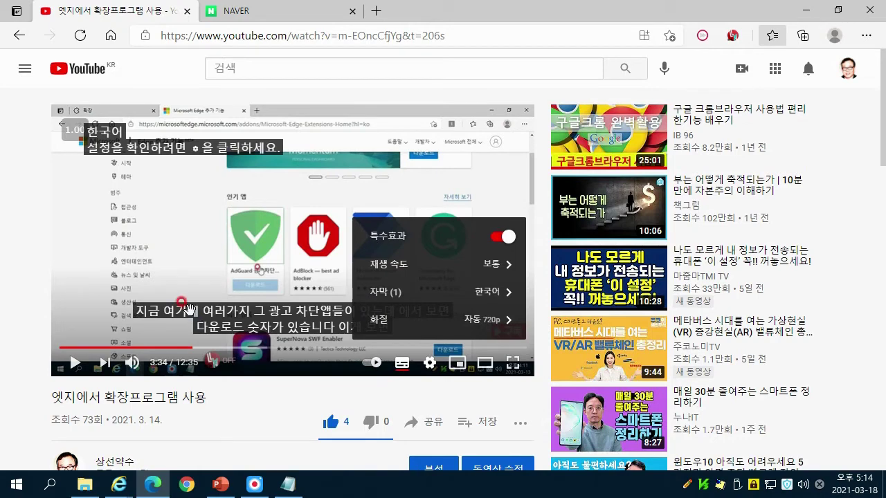
# Step: Auto-translate the video's Korean subtitles into English (영어)
pyautogui.click(459, 293)
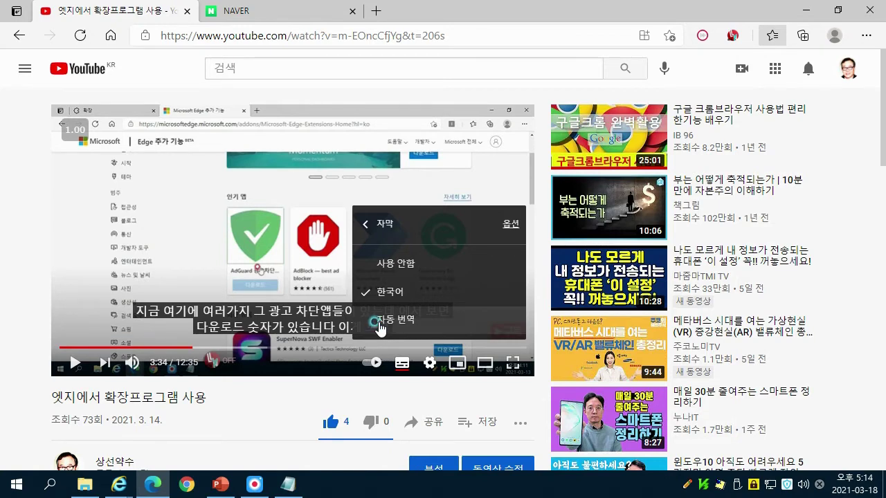
pyautogui.click(380, 324)
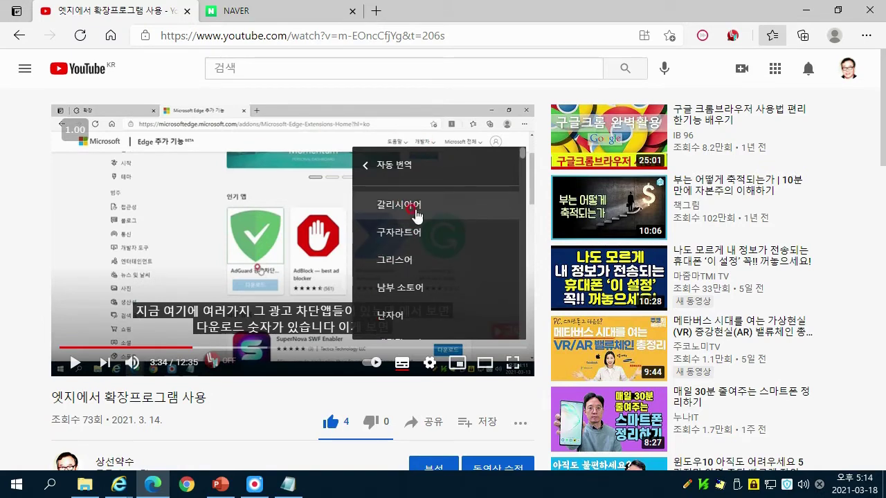
pyautogui.scroll(-4, 422, 239)
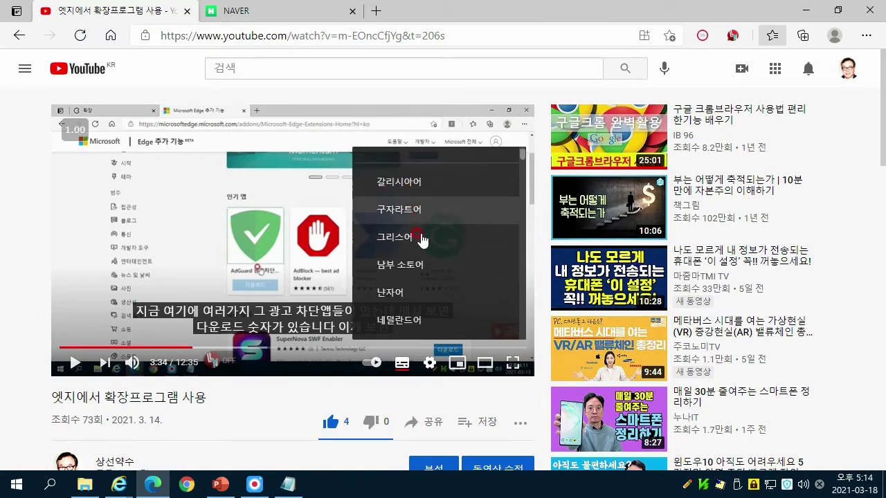
pyautogui.scroll(-2, 422, 239)
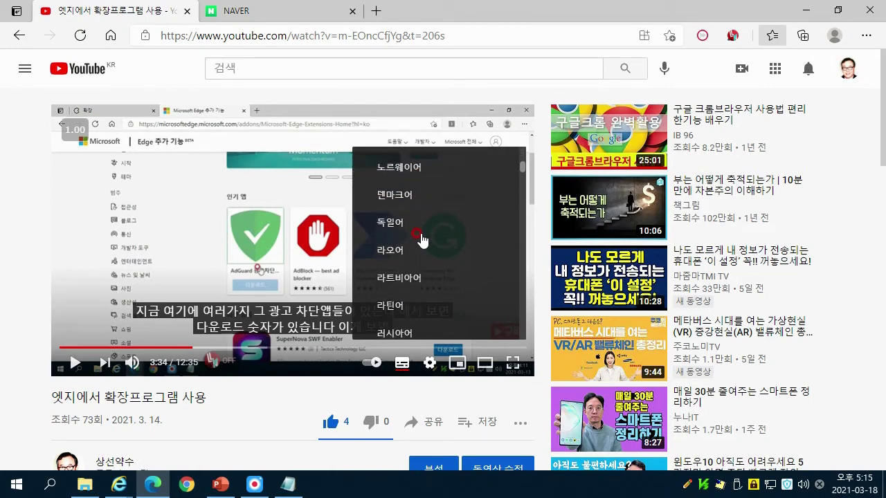
pyautogui.scroll(-4, 422, 239)
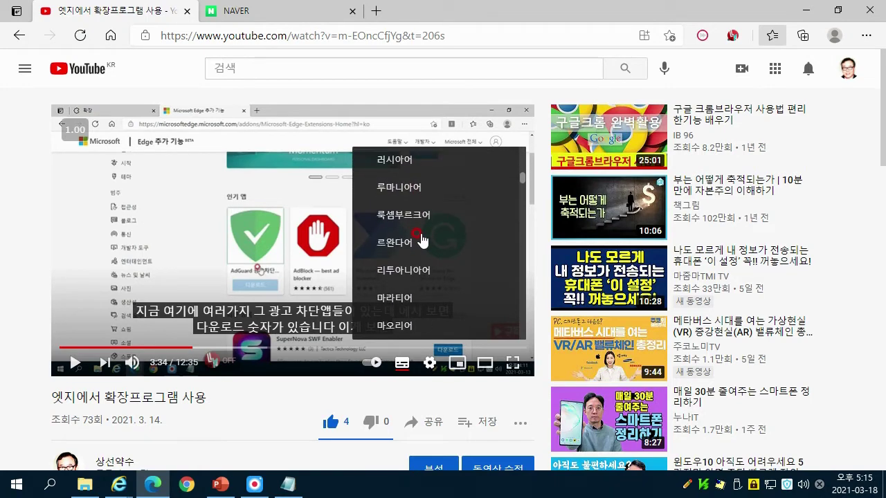
pyautogui.scroll(-10, 422, 239)
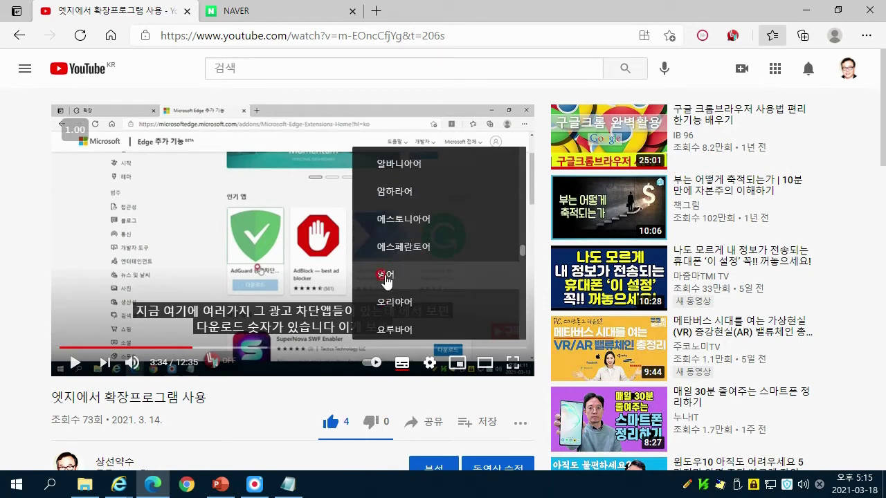
pyautogui.click(387, 278)
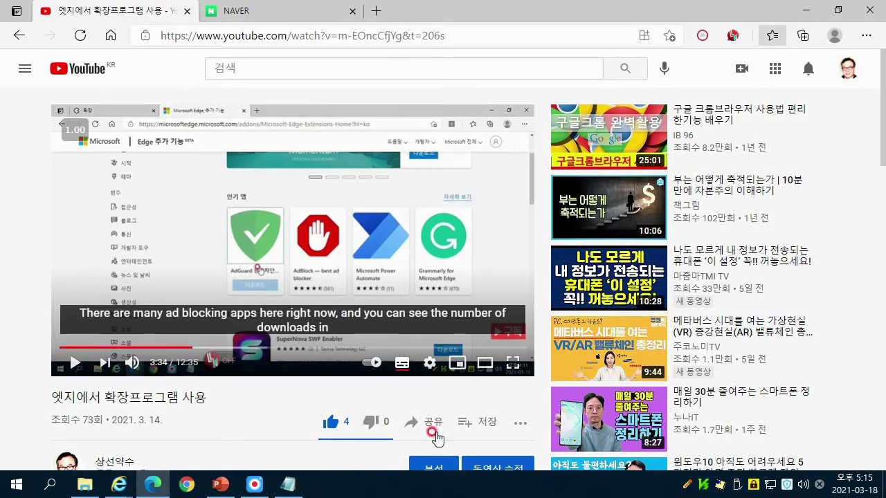
# Step: Check the video's subtitle track list after the translation and close the player settings
pyautogui.click(429, 371)
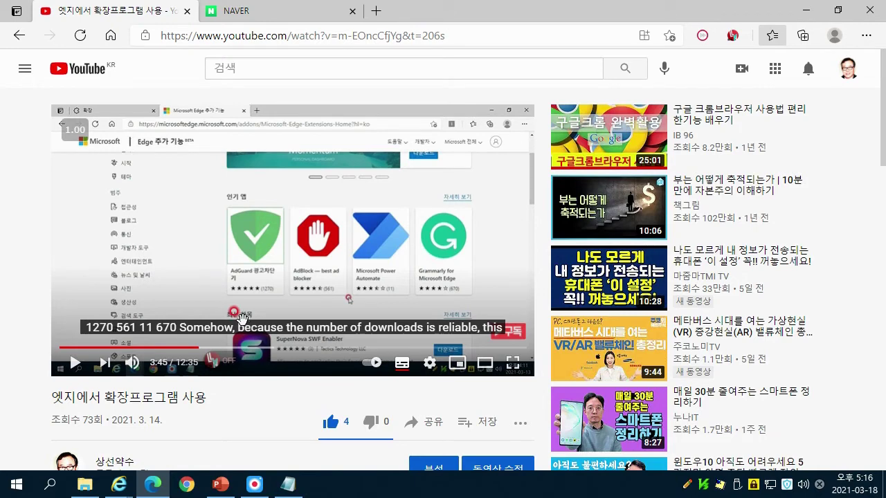
pyautogui.click(429, 365)
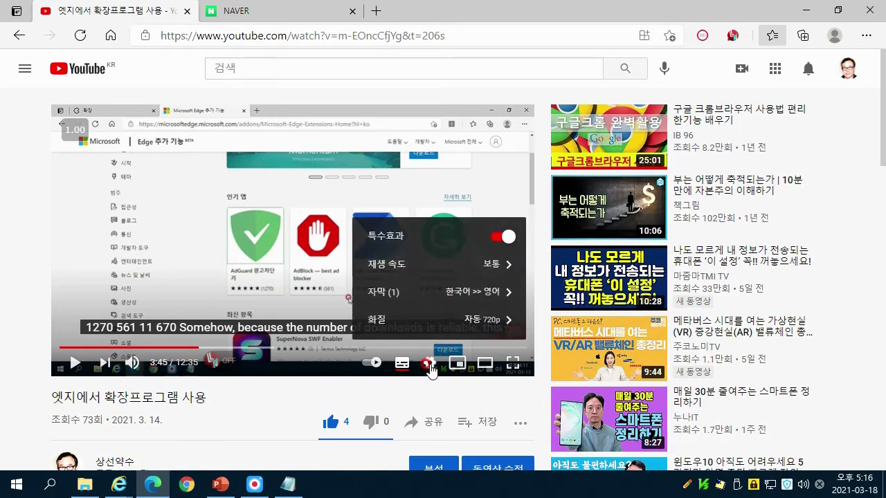
pyautogui.click(441, 296)
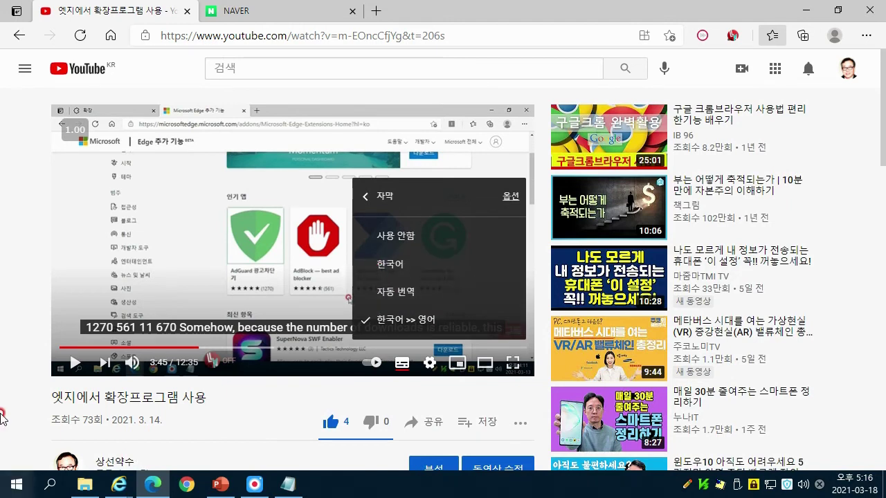
pyautogui.click(28, 210)
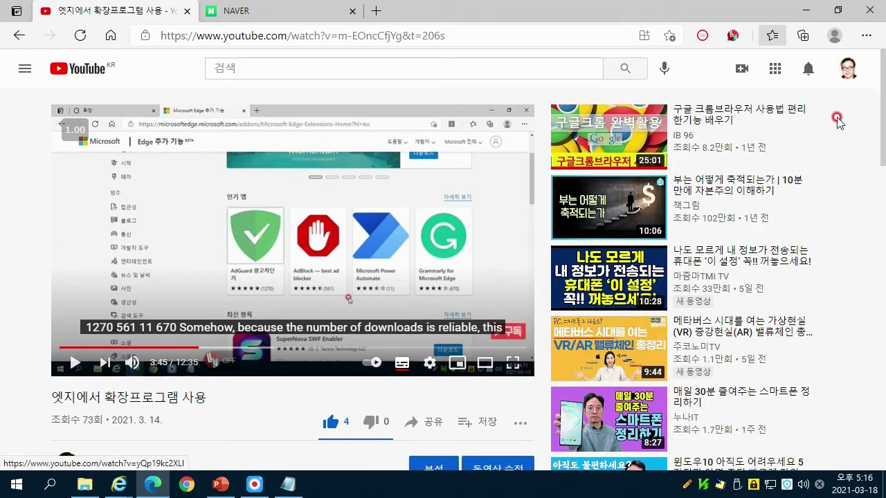
# Step: Return to the channel, open the video "PC에서 백그라운드 앱 관리" and turn on its subtitles
pyautogui.click(103, 462)
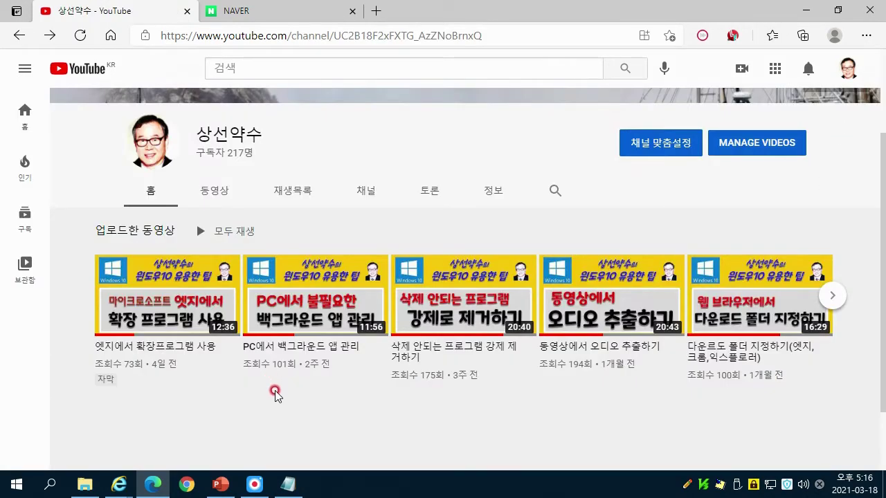
pyautogui.click(324, 294)
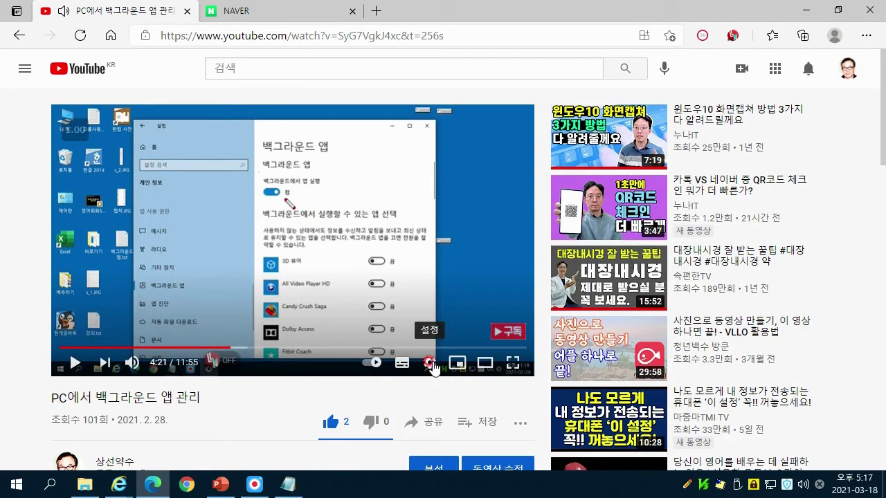
pyautogui.click(401, 363)
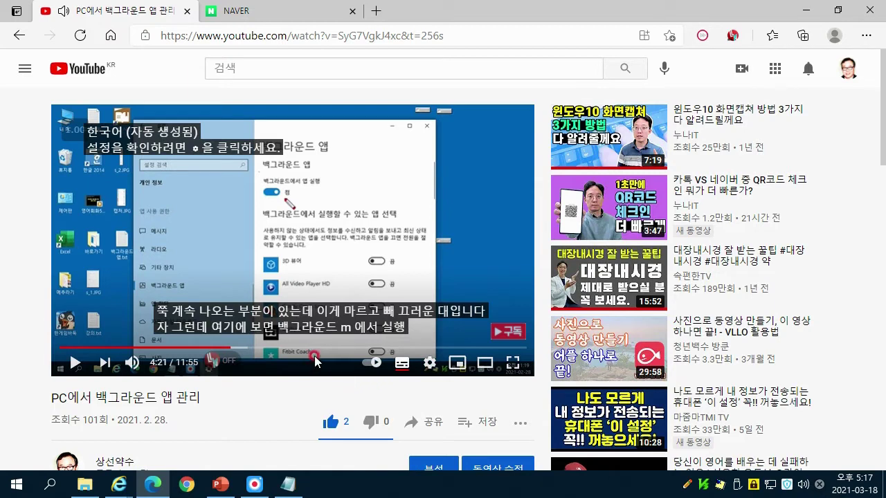
# Step: Auto-translate the video's automatically generated Korean subtitles into English (영어)
pyautogui.click(430, 364)
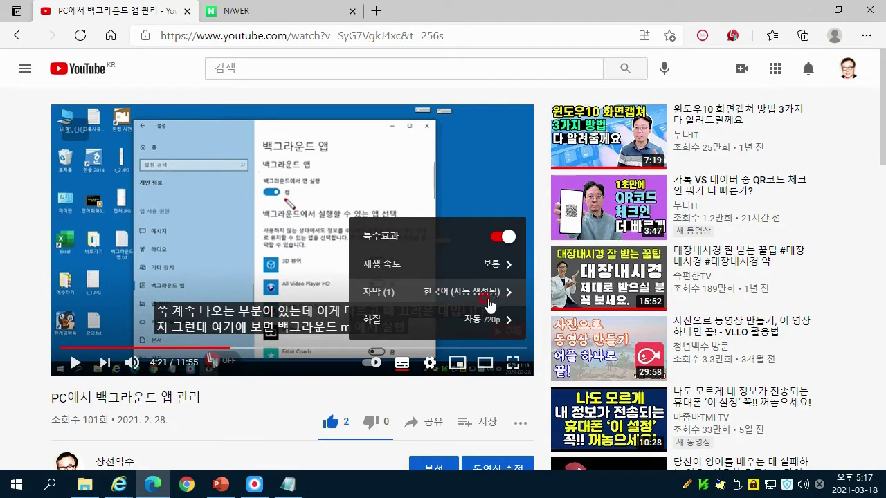
pyautogui.click(208, 246)
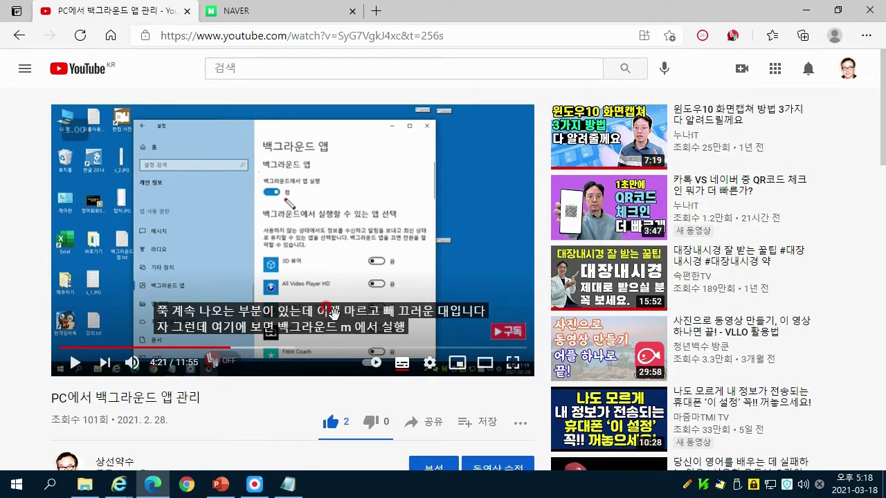
pyautogui.click(429, 367)
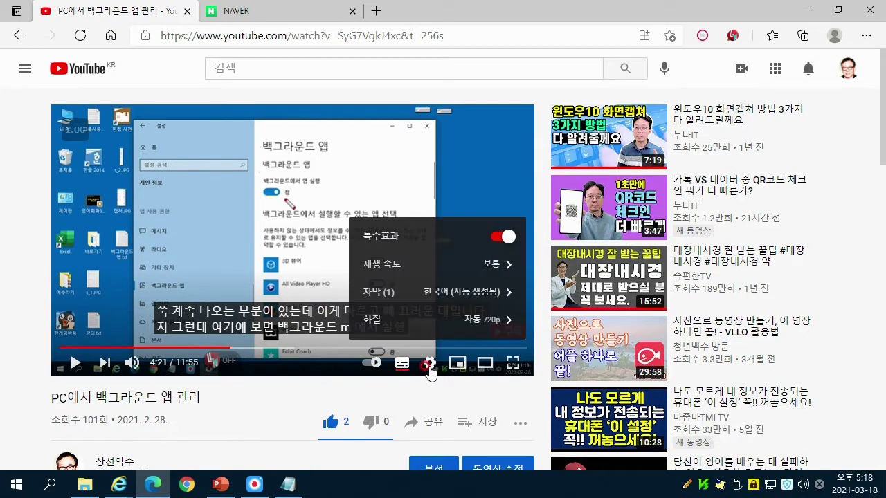
pyautogui.click(422, 294)
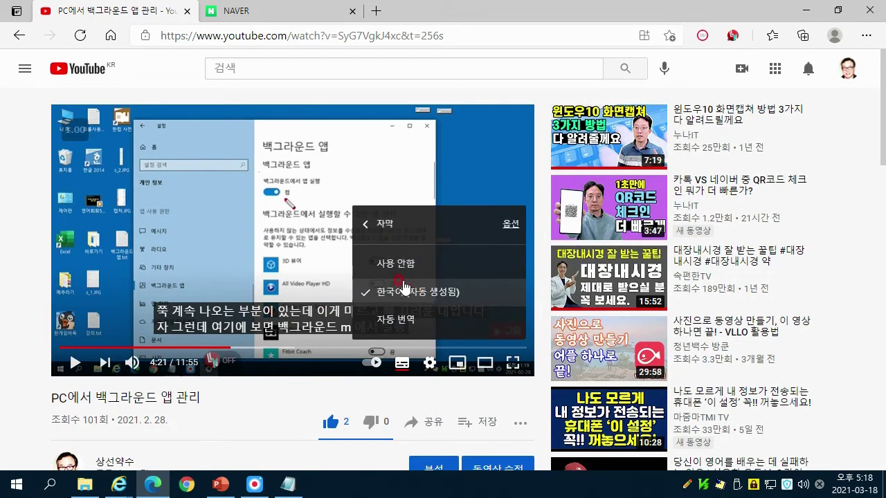
pyautogui.click(398, 322)
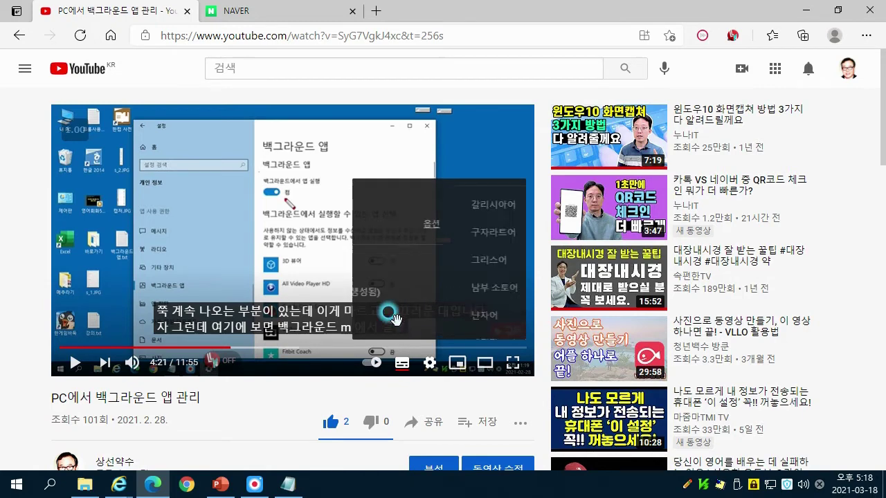
pyautogui.scroll(-2, 425, 280)
pyautogui.scroll(-8, 427, 281)
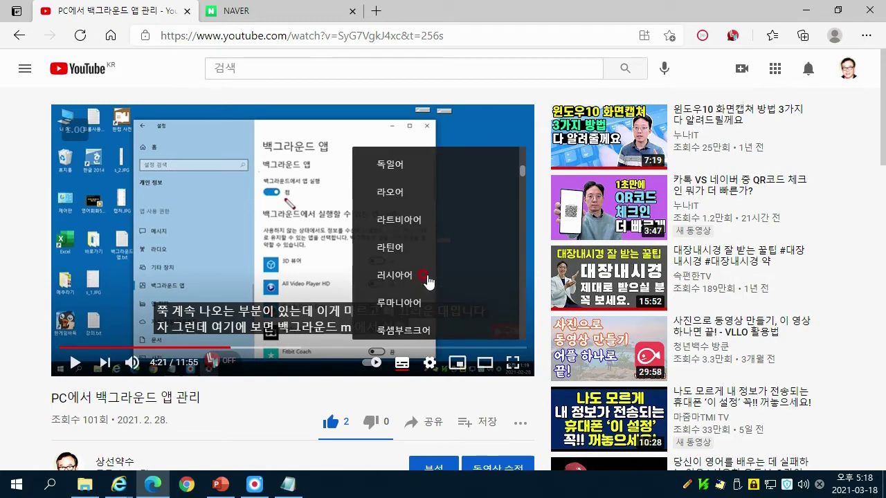
pyautogui.scroll(-5, 427, 282)
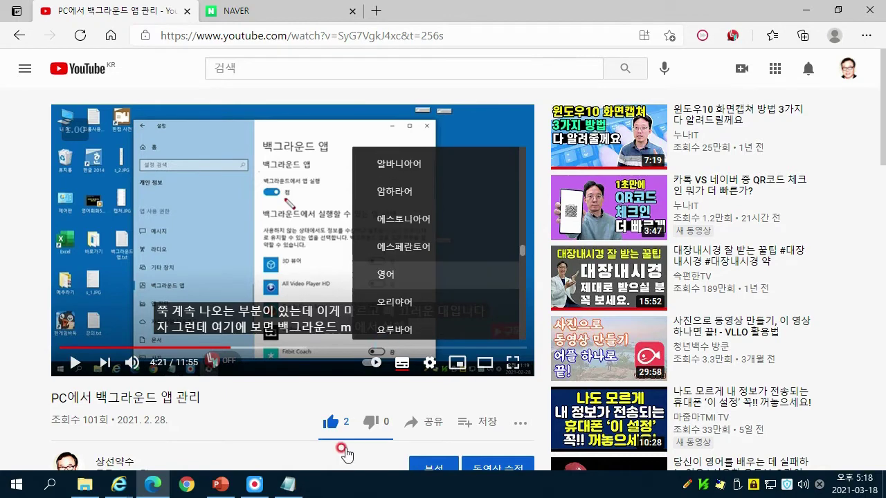
pyautogui.click(427, 280)
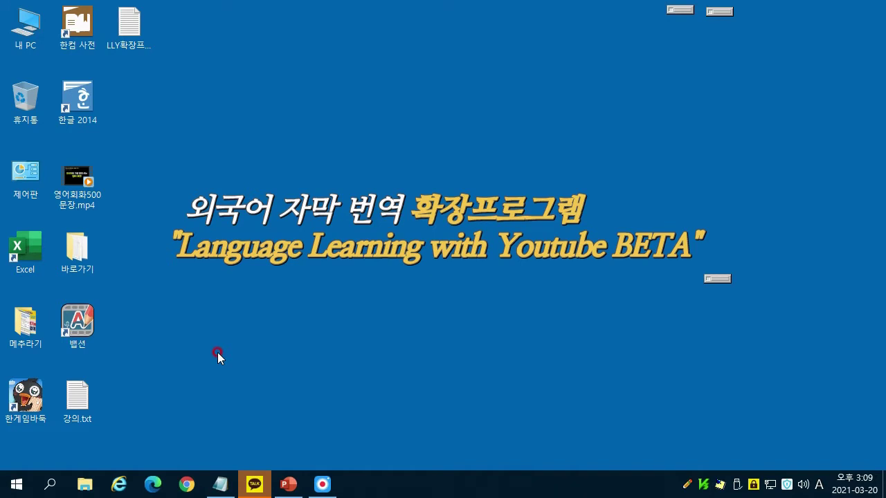
# Step: Review the four LLY main features in the Notepad file 강의.txt, highlighting each one and the whole list, and return to the desktop
pyautogui.hotkey('alt', 'Tab')
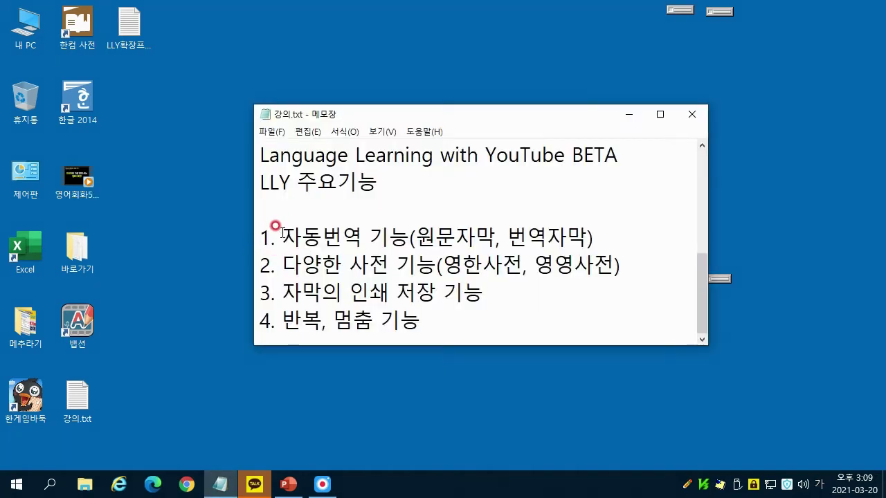
pyautogui.moveTo(282, 234); pyautogui.dragTo(593, 236)
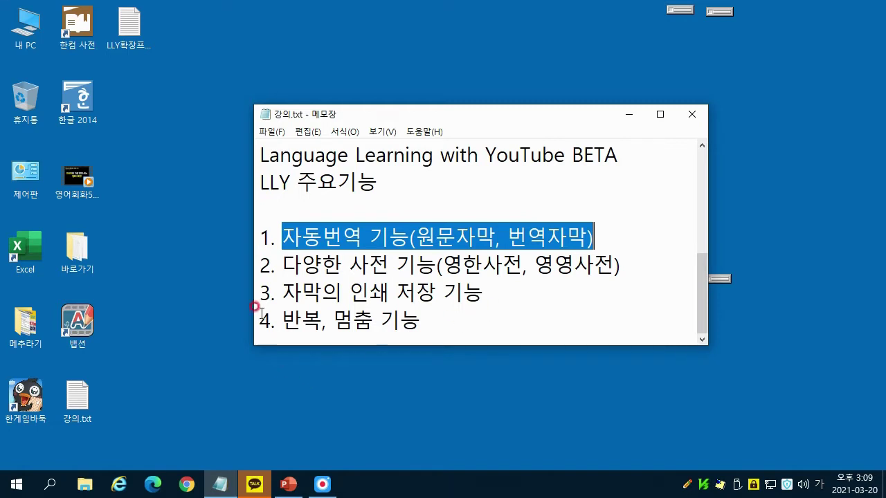
pyautogui.moveTo(282, 265); pyautogui.dragTo(621, 267)
pyautogui.moveTo(279, 290); pyautogui.dragTo(477, 292)
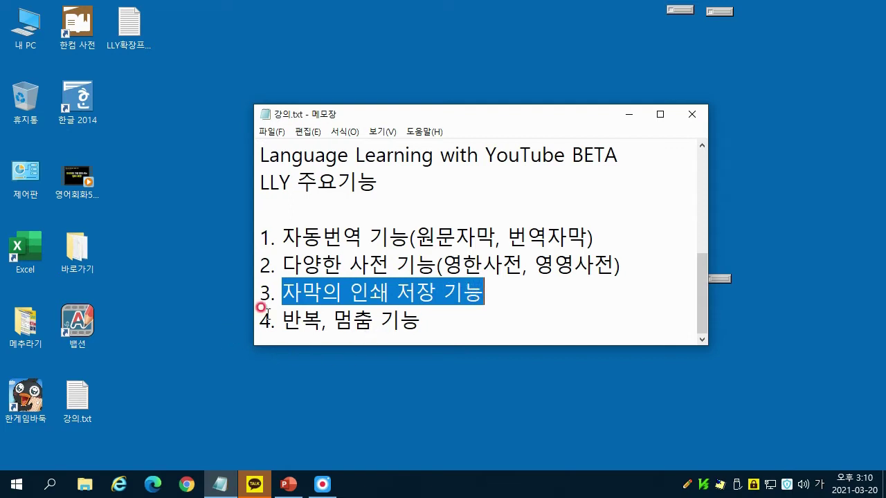
pyautogui.moveTo(282, 320); pyautogui.dragTo(415, 304)
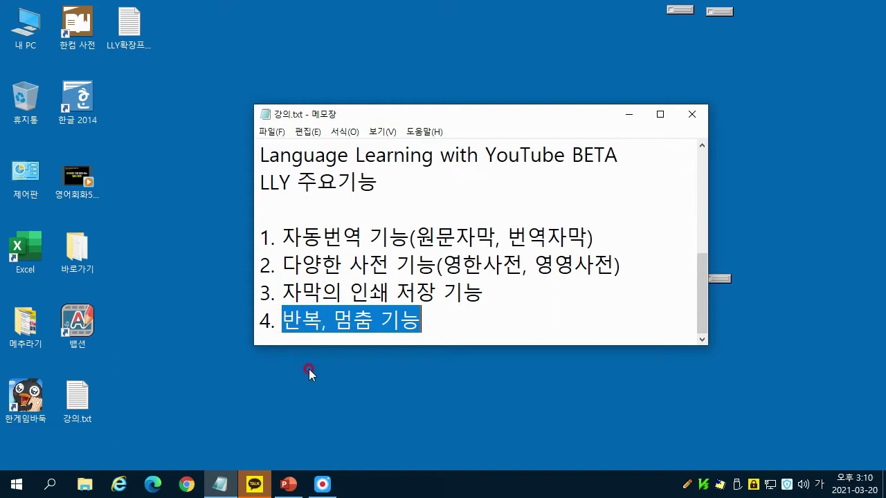
pyautogui.click(274, 231)
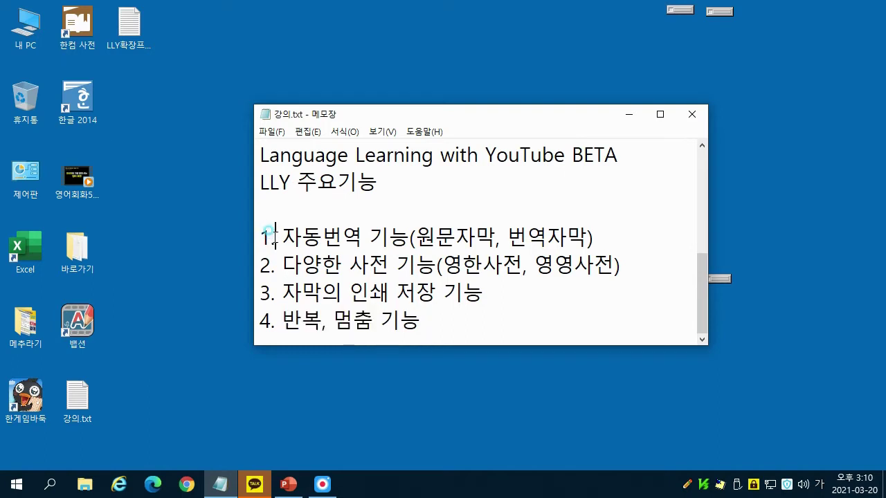
pyautogui.moveTo(275, 237); pyautogui.dragTo(426, 330)
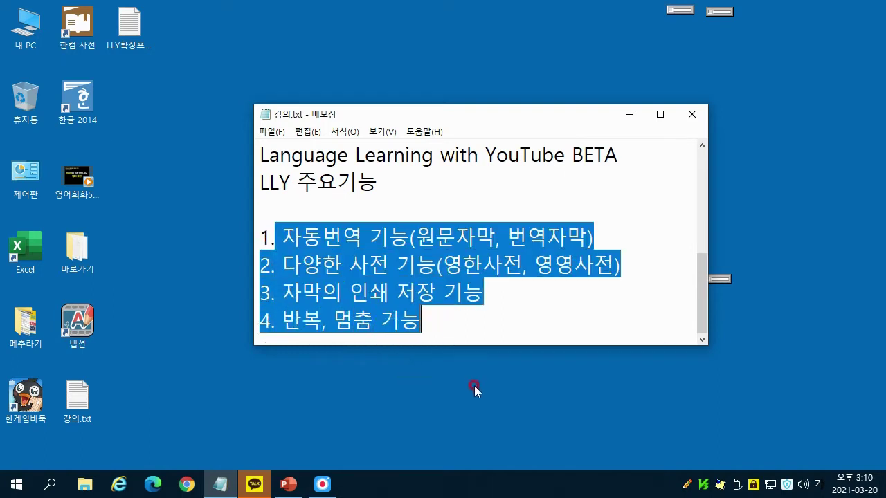
pyautogui.press('super+d')
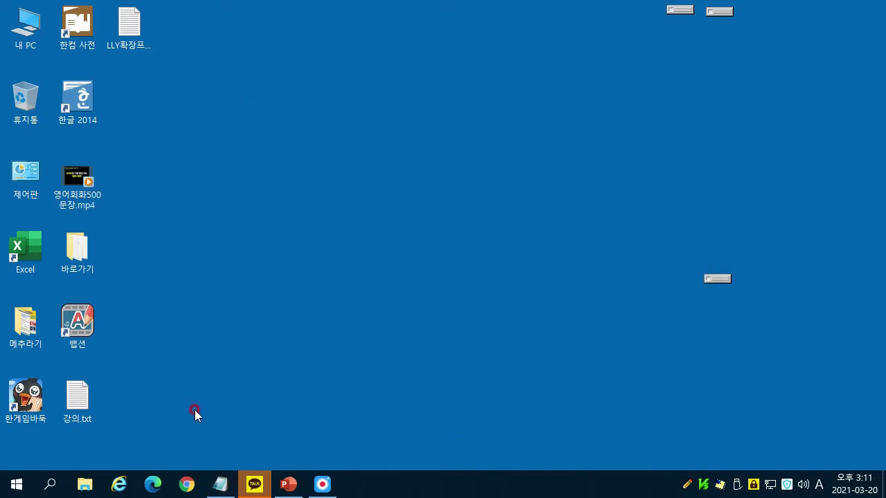
# Step: Switch to Chrome, open the Chrome Web Store's extensions page and search for "lly"
pyautogui.click(187, 486)
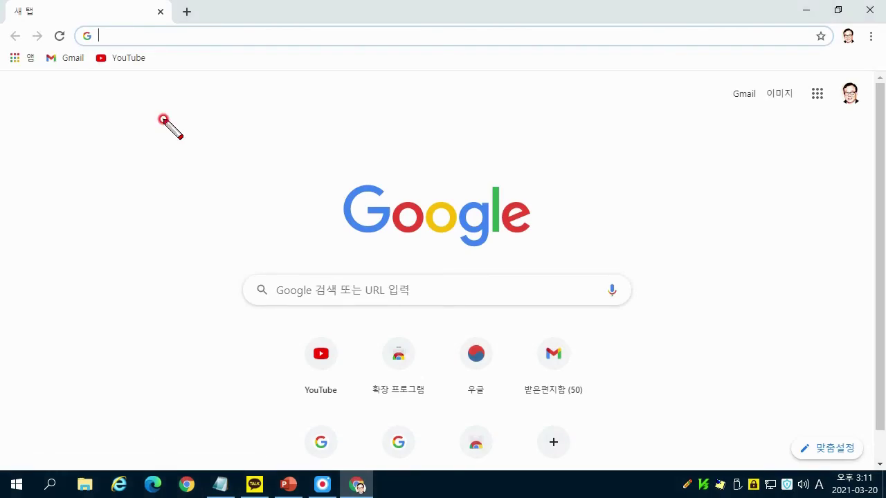
pyautogui.moveTo(360, 329)
pyautogui.mouseDown()
pyautogui.moveTo(387, 406)
pyautogui.moveTo(433, 407)
pyautogui.mouseUp()
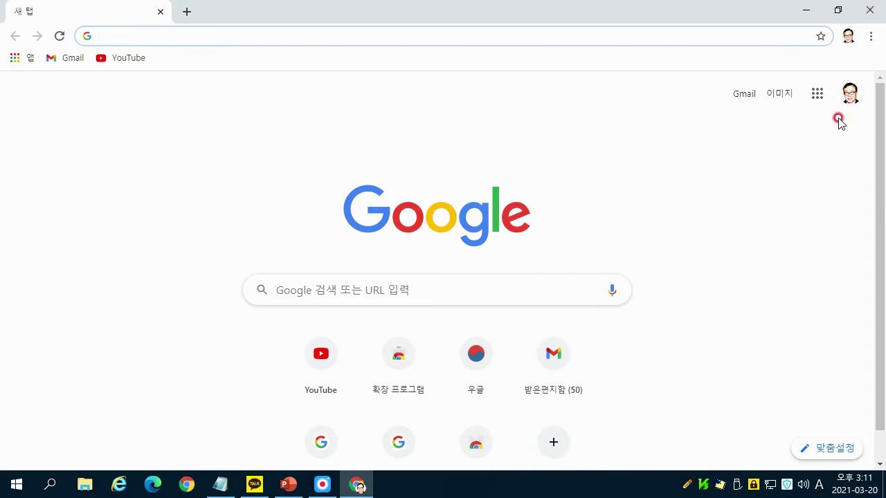
pyautogui.moveTo(856, 21)
pyautogui.mouseDown()
pyautogui.moveTo(862, 54)
pyautogui.moveTo(881, 52)
pyautogui.mouseUp()
pyautogui.click(398, 354)
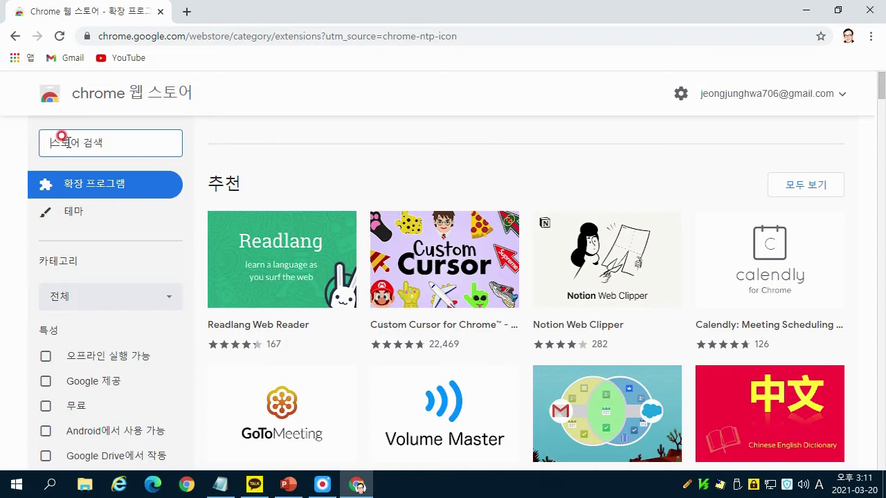
pyautogui.write('lly')
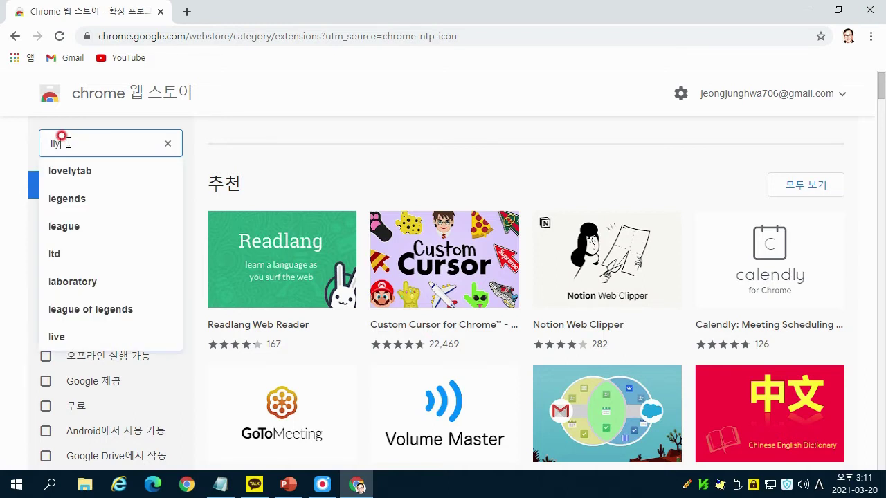
pyautogui.press('Return')
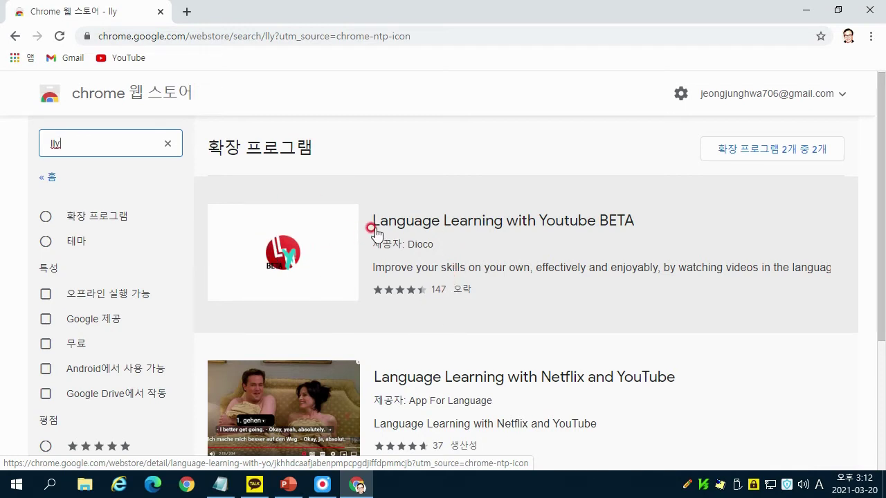
# Step: Add the extension "Language Learning with Youtube BETA" to Chrome
pyautogui.click(408, 221)
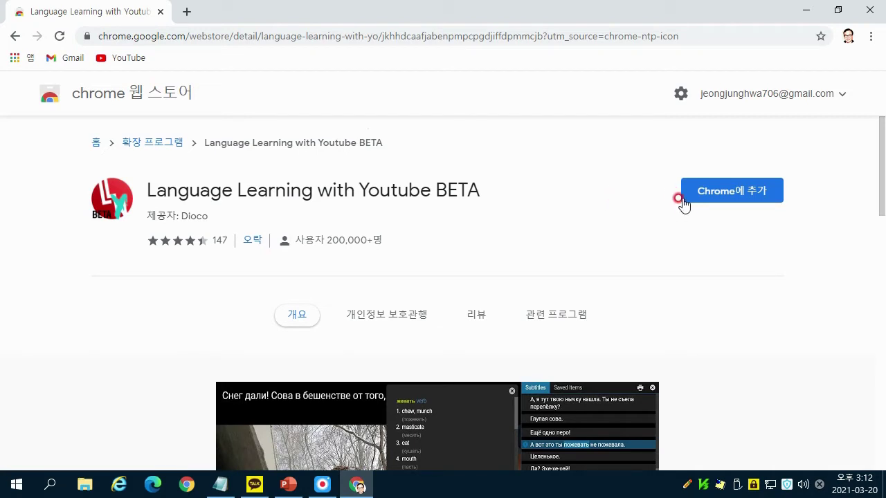
pyautogui.click(751, 198)
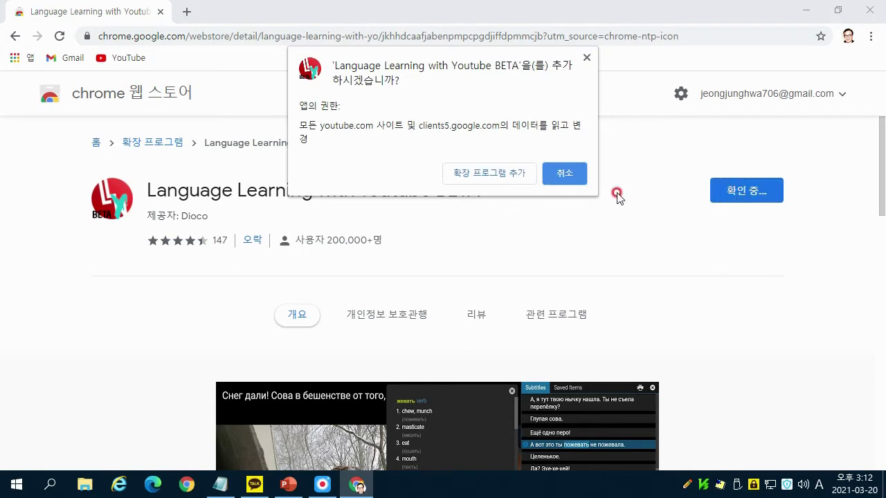
pyautogui.click(506, 173)
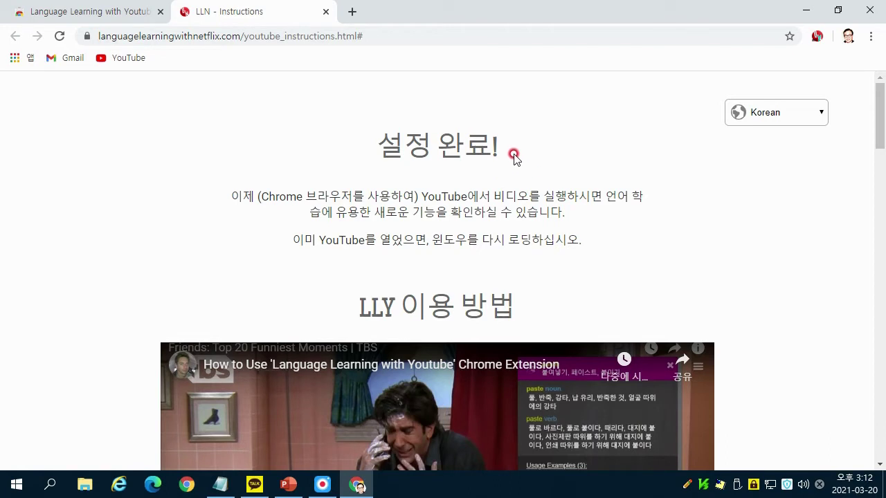
# Step: Examine the installed extension's icon and read through the LLY 이용 방법 instructions page
pyautogui.moveTo(800, 21); pyautogui.dragTo(832, 50)
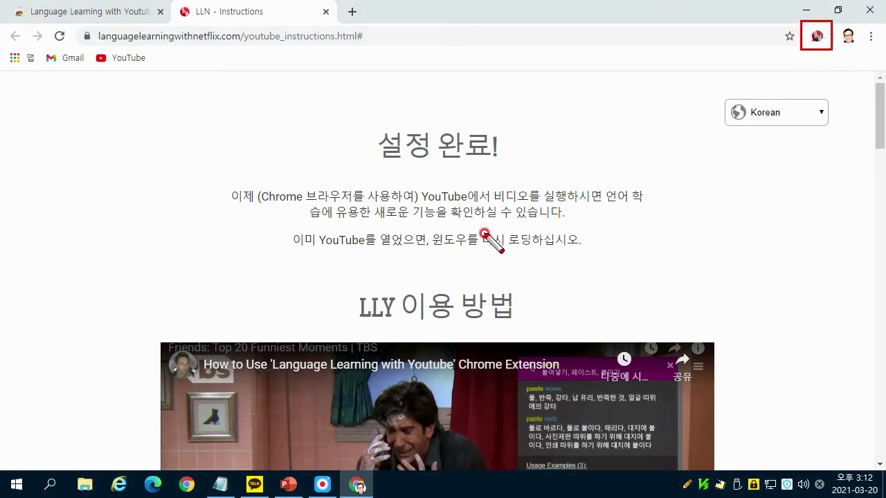
pyautogui.press('Escape')
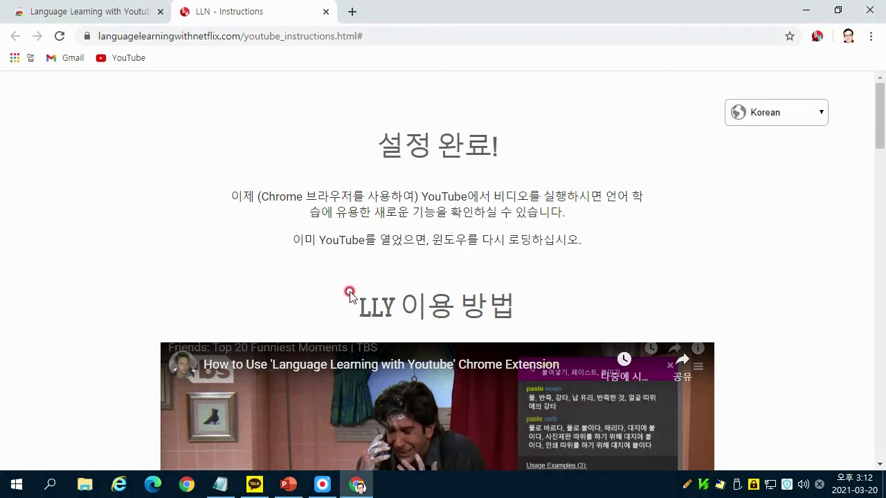
pyautogui.moveTo(340, 282); pyautogui.dragTo(562, 326)
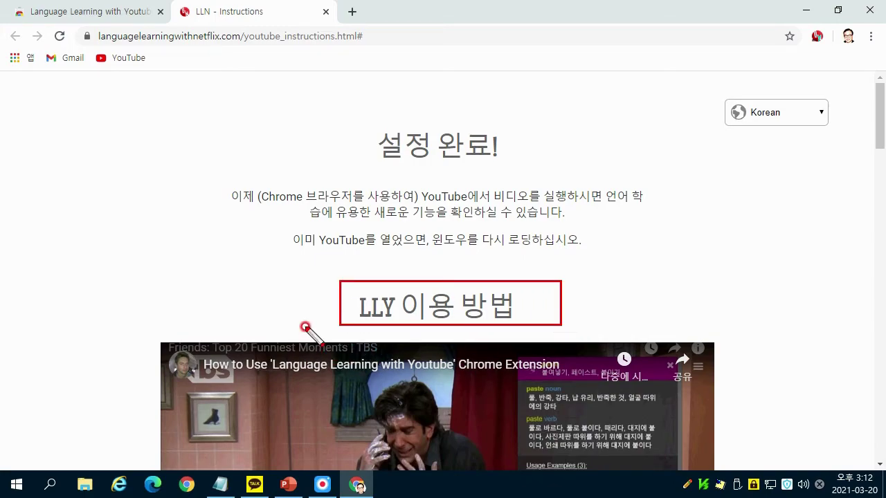
pyautogui.scroll(-10, 307, 318)
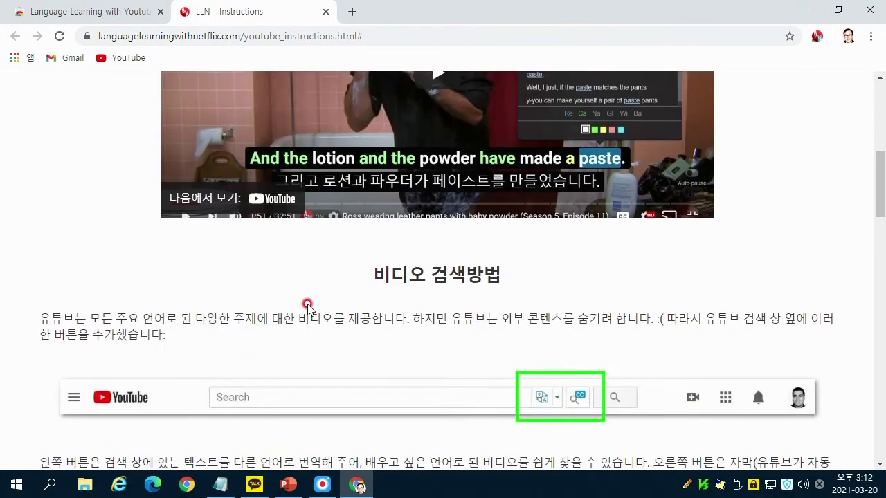
pyautogui.scroll(-3, 308, 306)
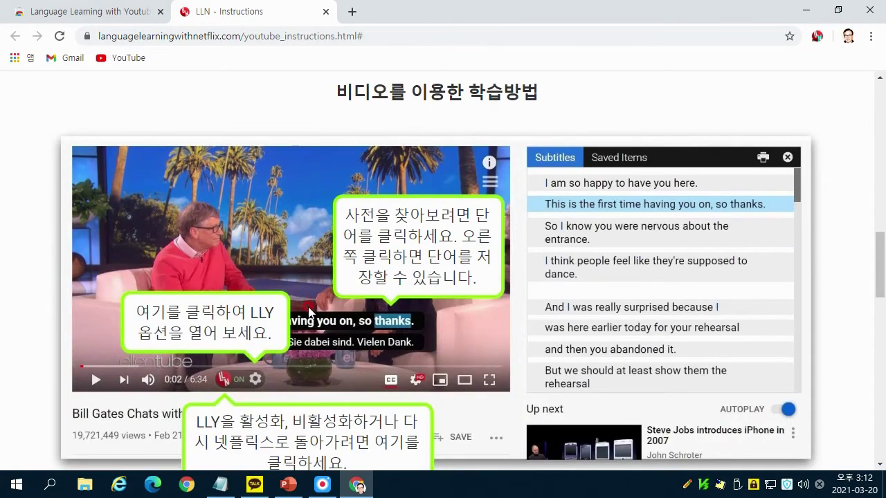
pyautogui.scroll(-12, 305, 299)
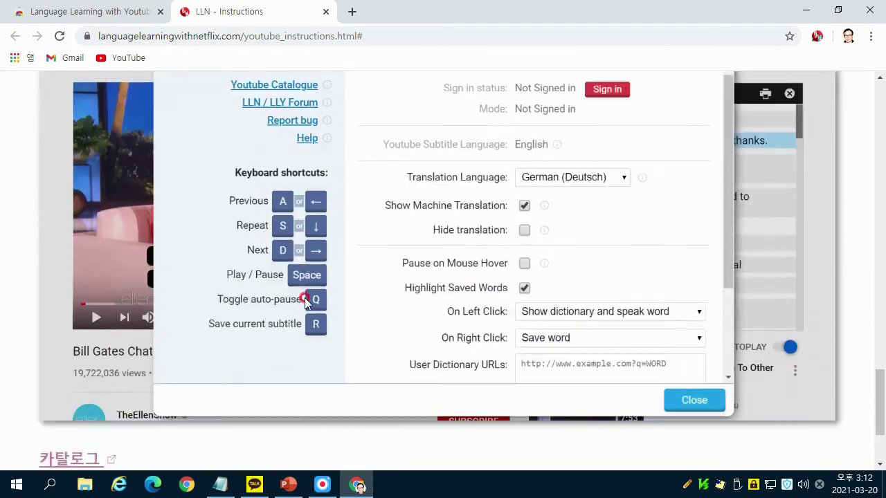
pyautogui.scroll(15, 314, 305)
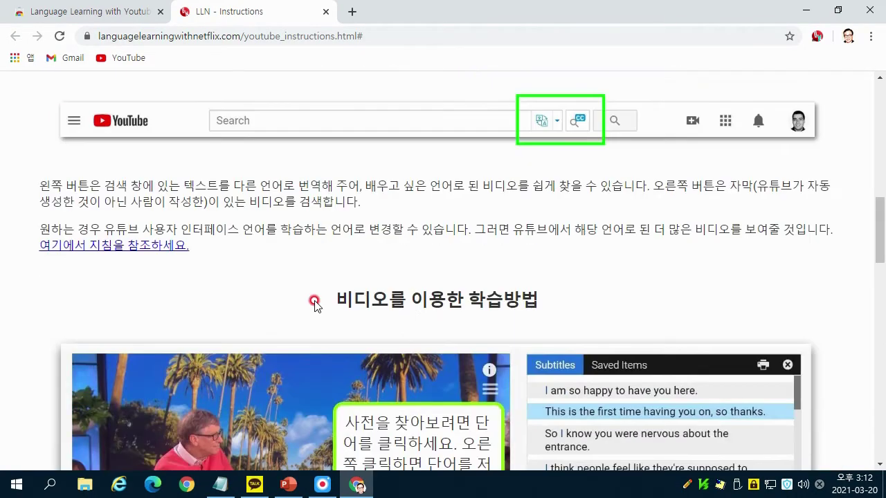
pyautogui.scroll(10, 314, 305)
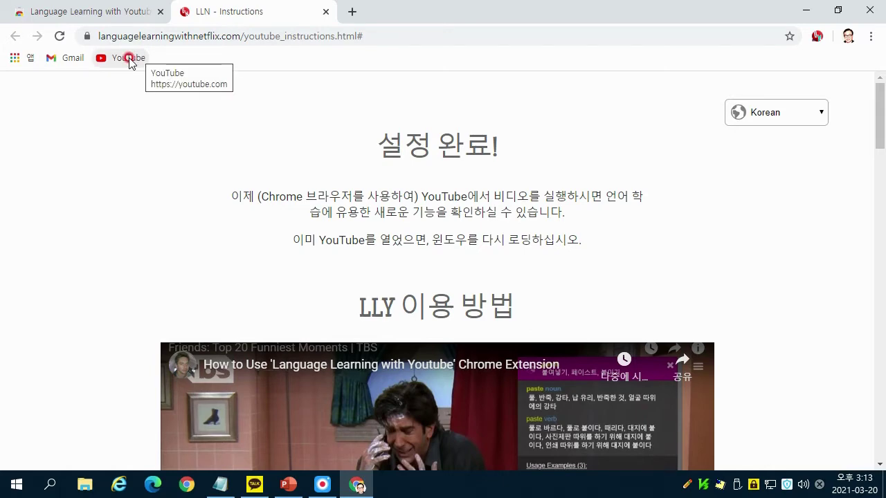
# Step: Open YouTube, go to the Language Learning extension's YouTube catalogue (Youtube 목록) and browse its English channels
pyautogui.click(128, 60)
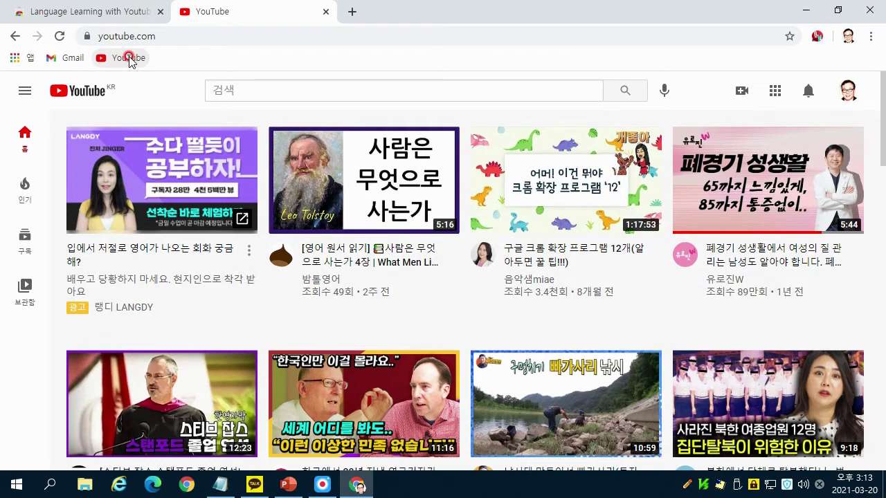
pyautogui.click(817, 38)
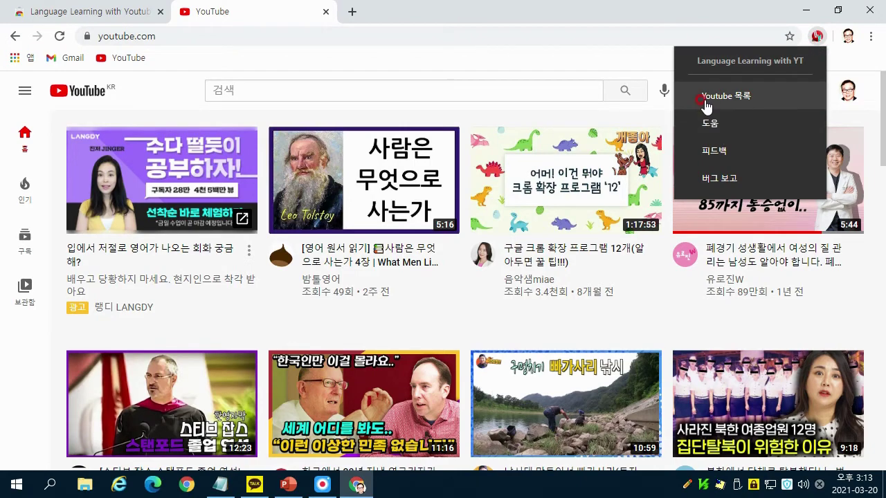
pyautogui.click(735, 100)
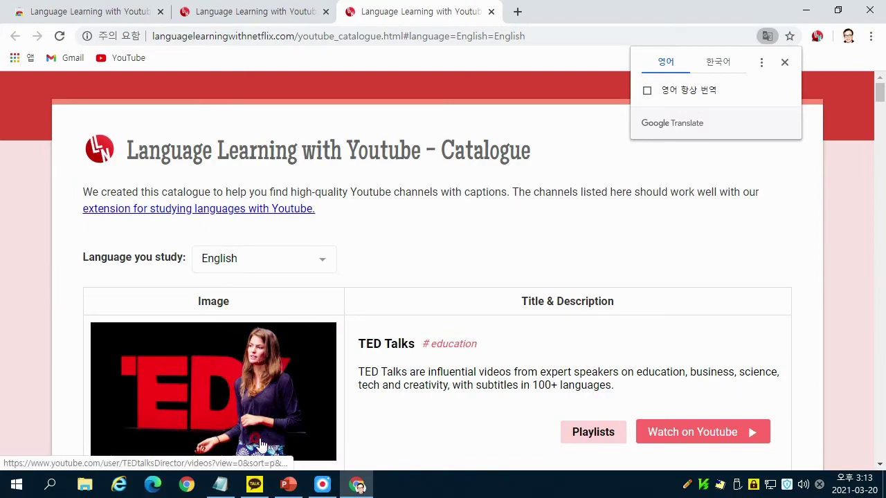
pyautogui.scroll(-10, 364, 241)
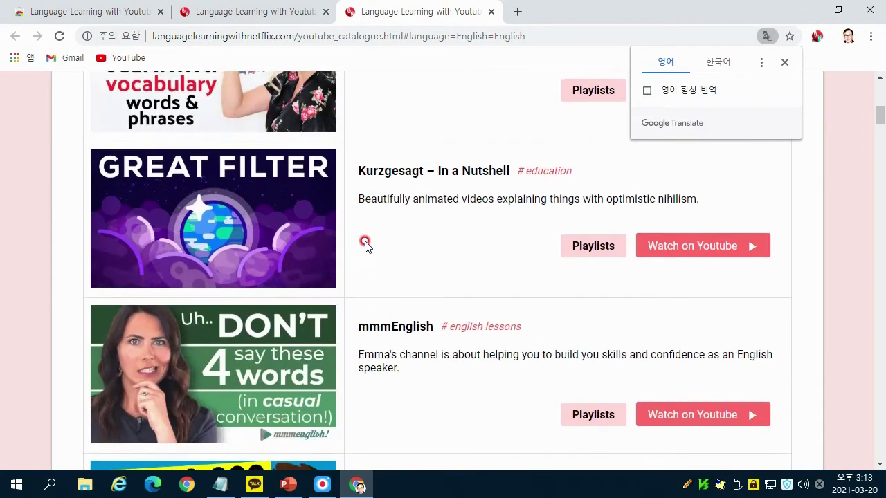
# Step: Open the TED Talks channel from the catalogue and play its video "Looks aren't everything. Believe me, I'm a model."
pyautogui.scroll(-5, 376, 348)
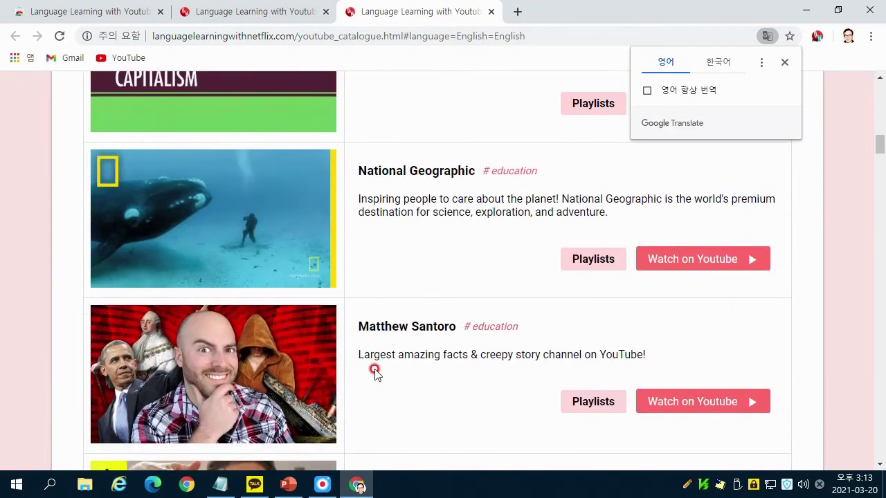
pyautogui.scroll(16, 371, 392)
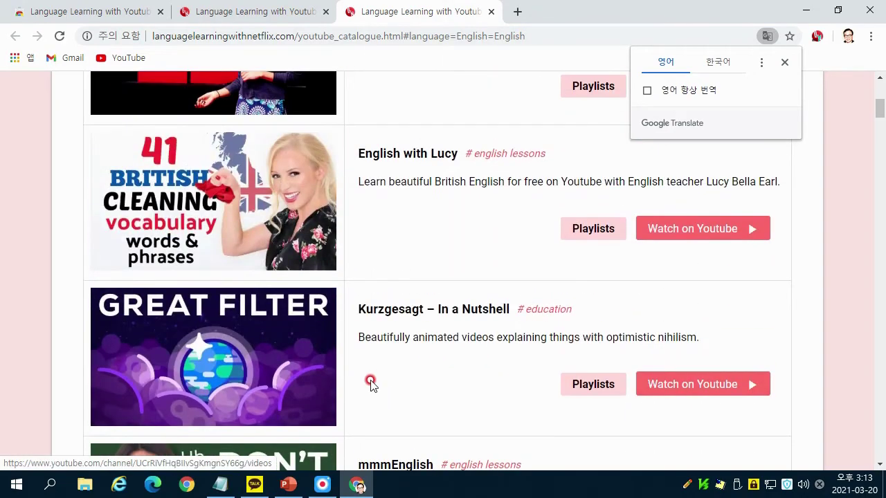
pyautogui.scroll(-3, 404, 299)
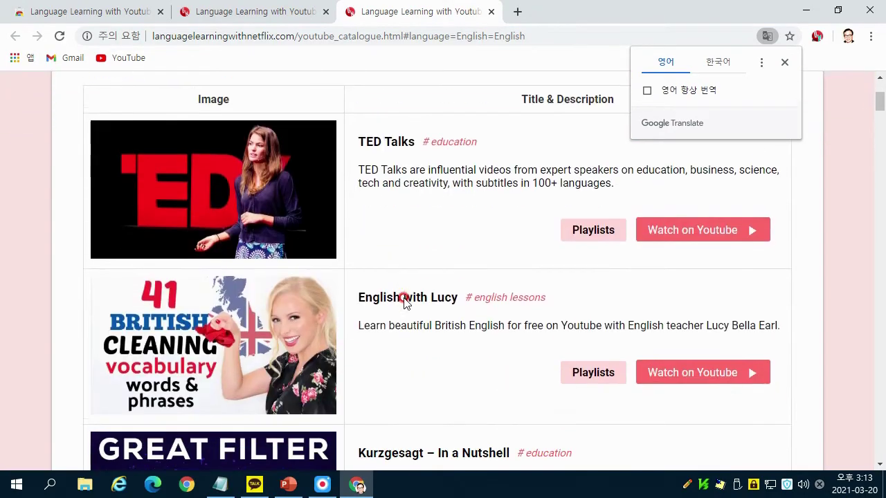
pyautogui.click(192, 199)
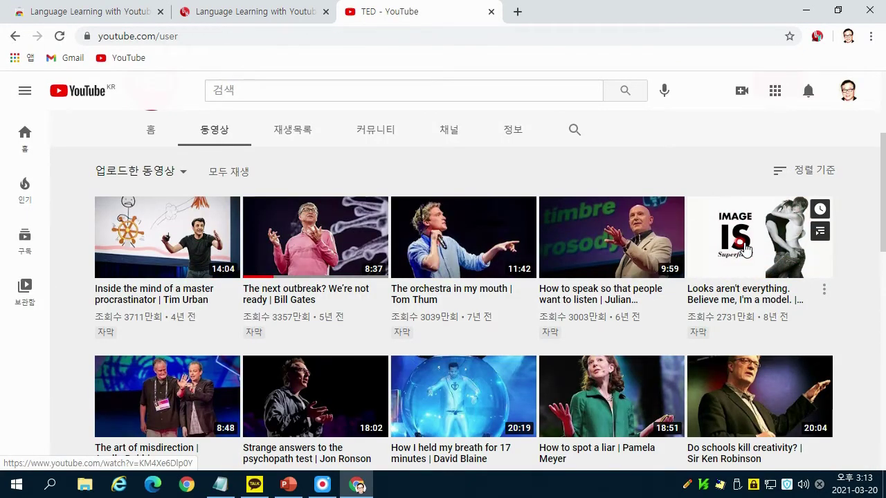
pyautogui.click(191, 355)
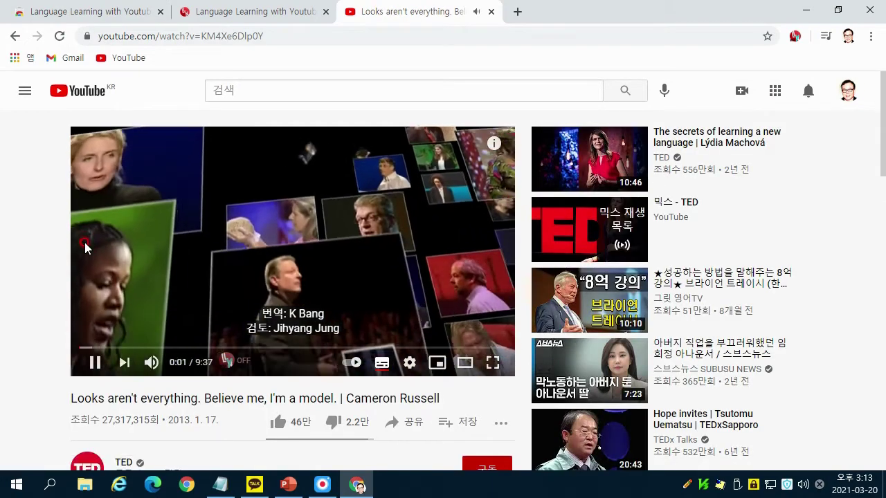
# Step: Enlarge the player to theater mode, skip the video to 0:43 and pause it at 0:49
pyautogui.press('t')
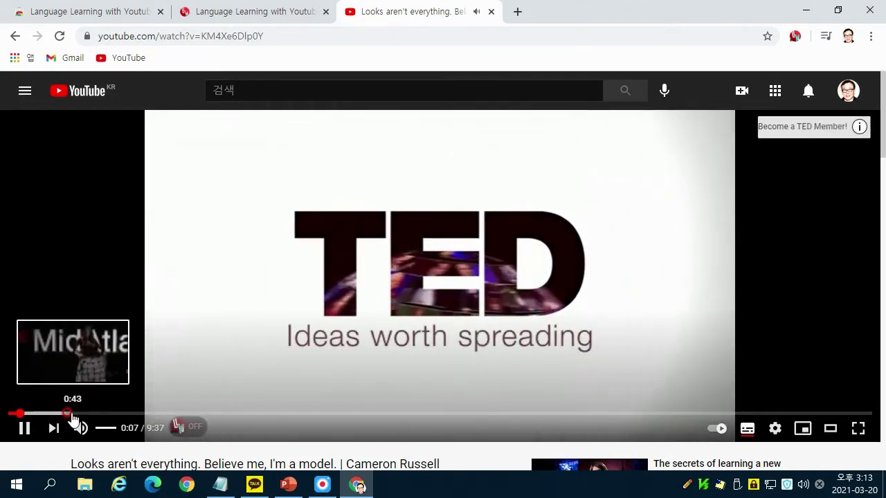
pyautogui.click(72, 415)
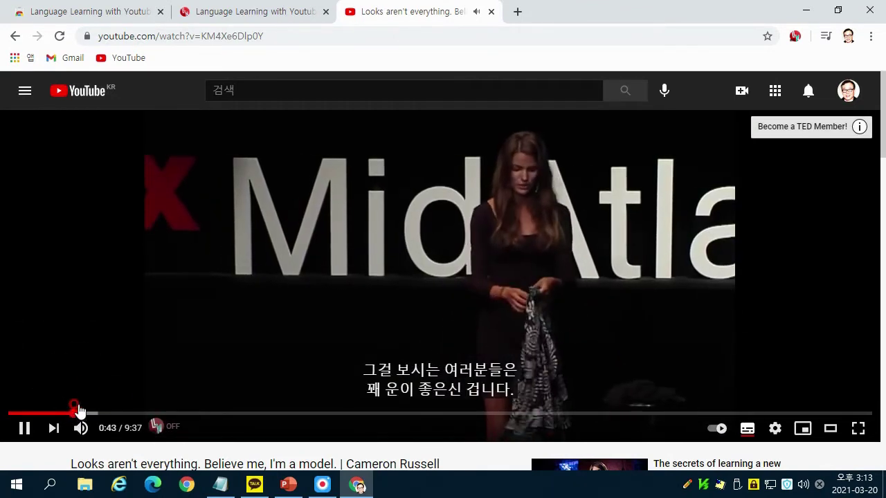
pyautogui.click(172, 235)
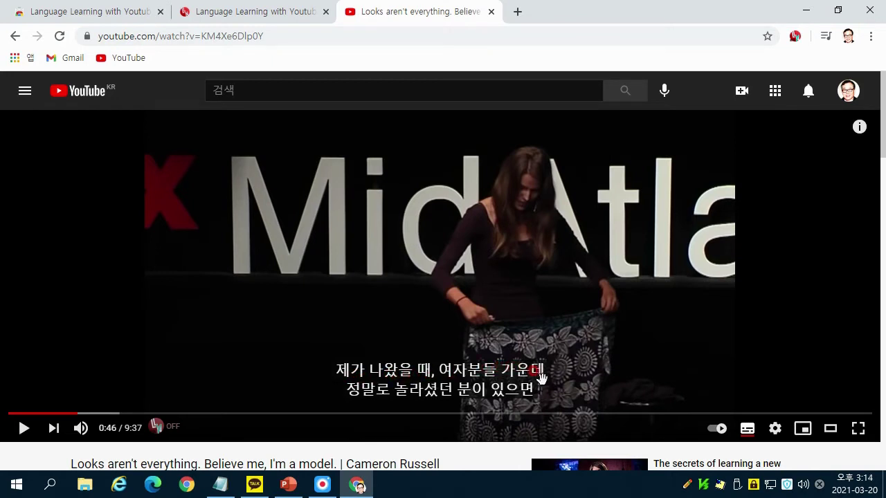
pyautogui.click(171, 270)
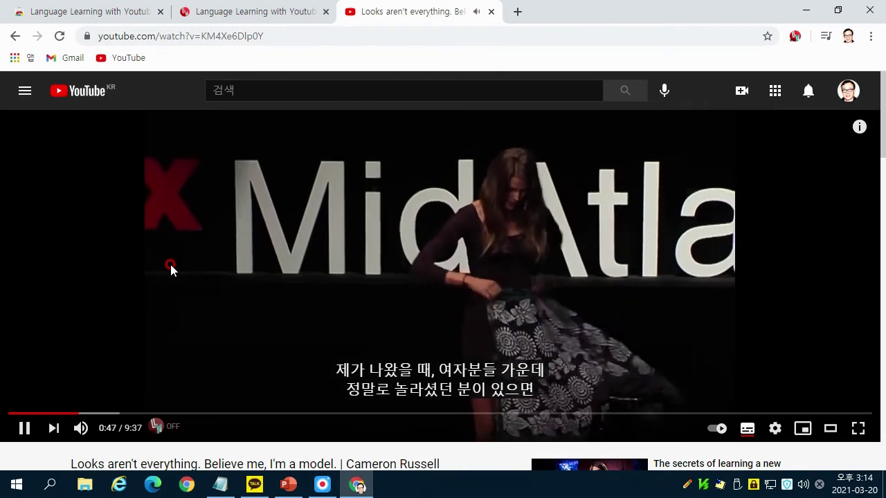
pyautogui.click(171, 270)
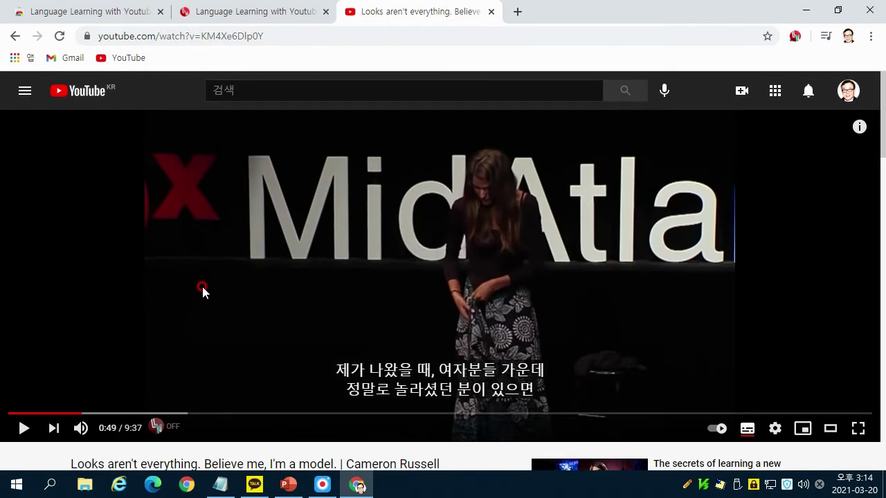
# Step: Turn on the Language Learning extension in the player, accept 한국어 with the auto-hiding playback bar, and resume the video
pyautogui.click(156, 427)
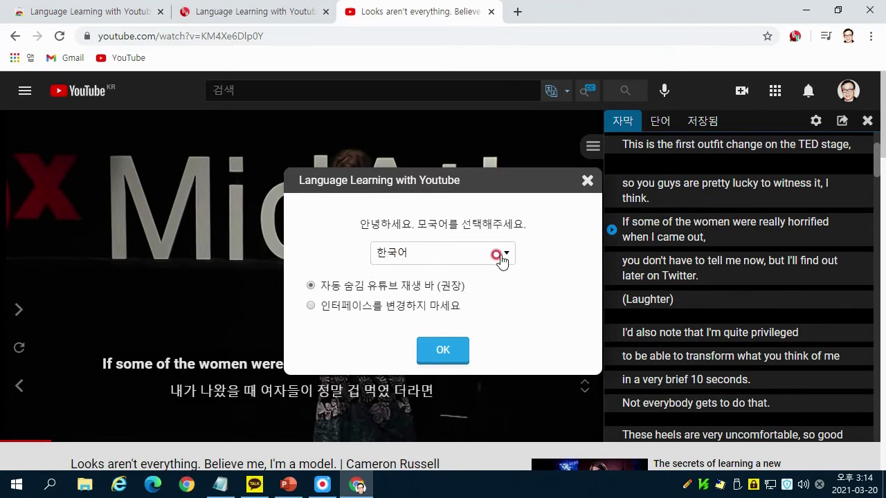
pyautogui.click(440, 351)
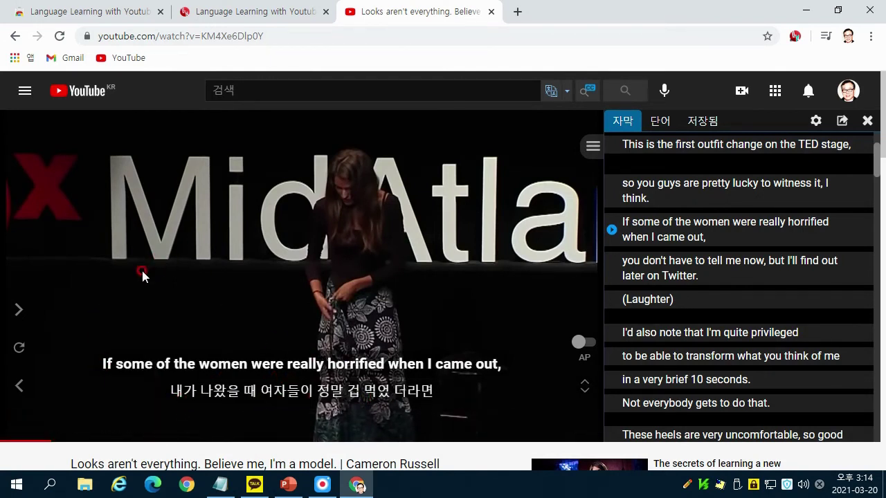
pyautogui.click(146, 296)
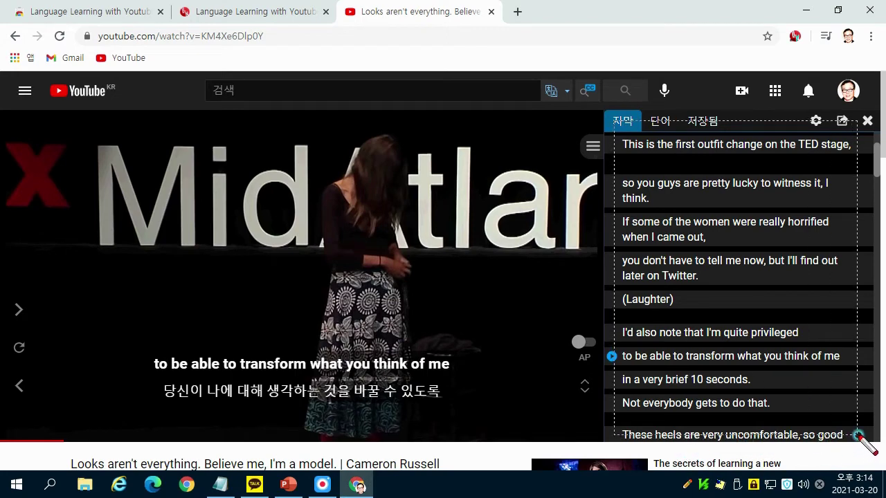
# Step: Jump playback to the subtitle lines "so you guys are pretty lucky to witness it" and "to be able to transform what you think of me"
pyautogui.moveTo(858, 435)
pyautogui.mouseDown()
pyautogui.moveTo(706, 122)
pyautogui.moveTo(614, 122)
pyautogui.mouseUp()
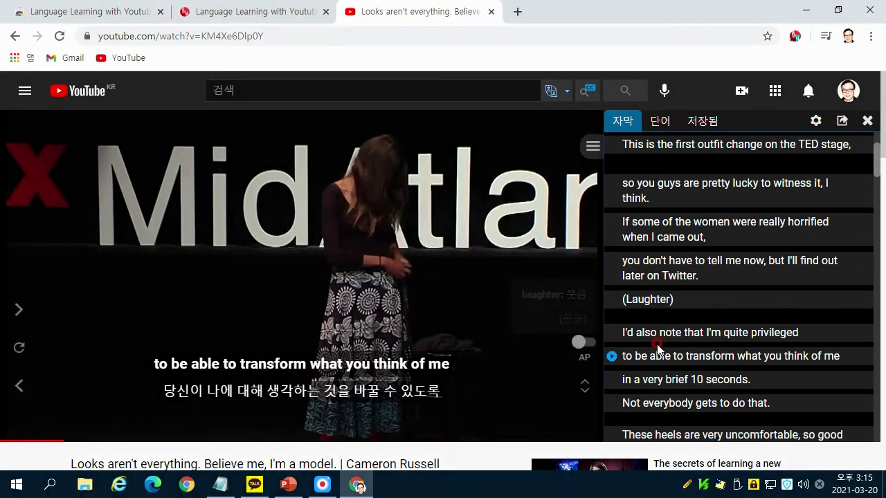
pyautogui.moveTo(637, 370)
pyautogui.moveTo(609, 367)
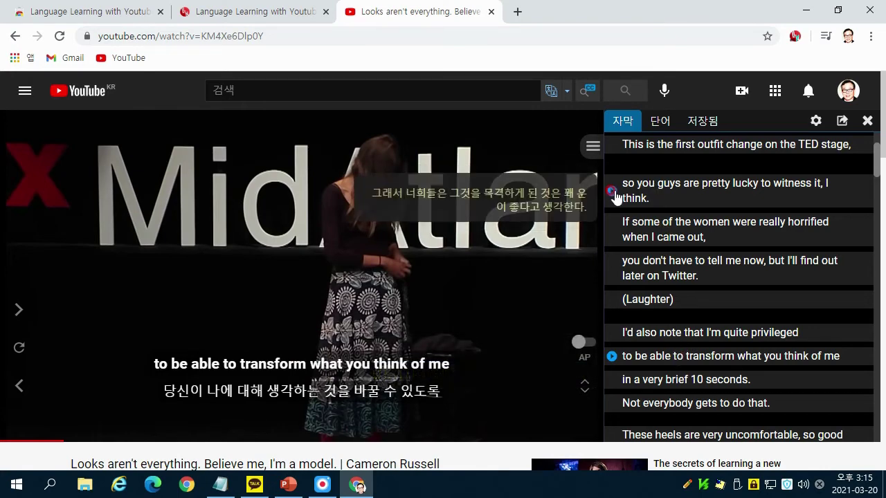
pyautogui.click(613, 195)
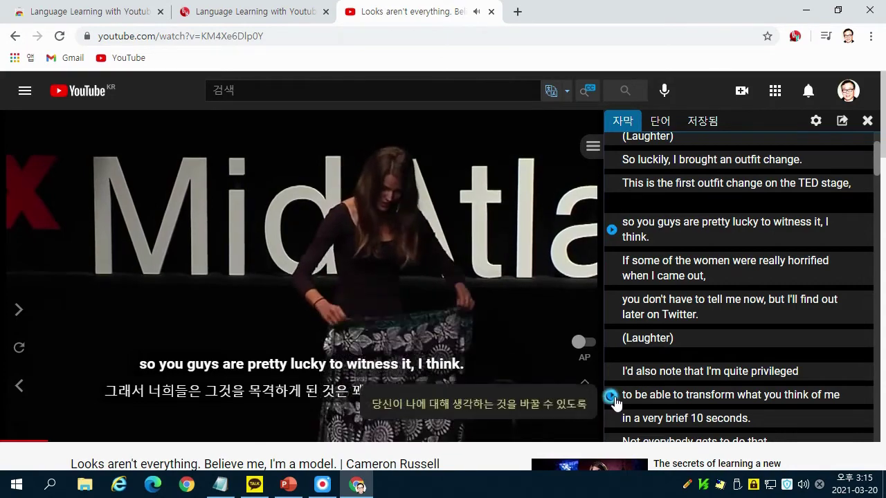
pyautogui.click(612, 395)
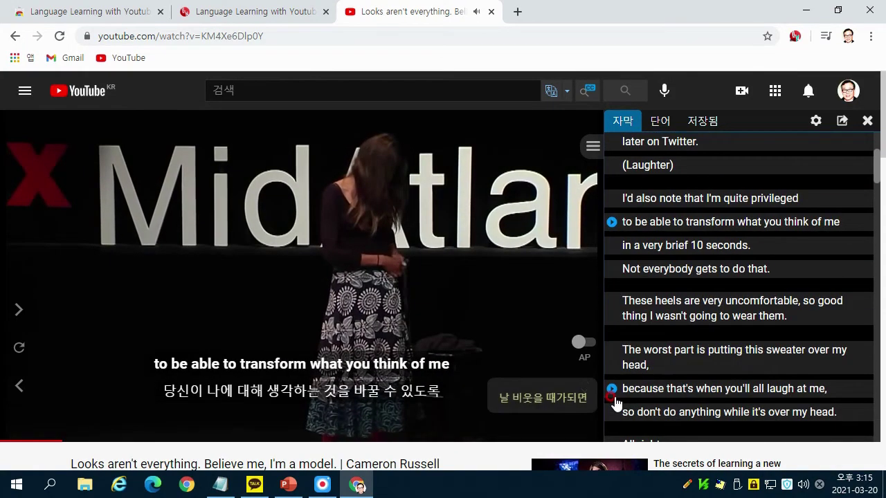
# Step: Switch to the 강의.txt notes, highlight feature items 1 (자동번역 기능) and 2 (다양한 사전 기능), and return to Chrome
pyautogui.hotkey('alt', 'Tab')
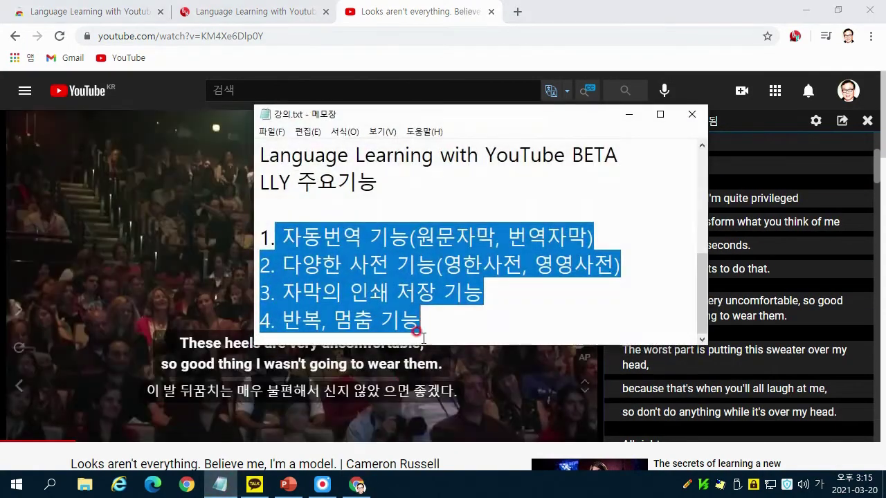
pyautogui.click(305, 200)
pyautogui.click(286, 236)
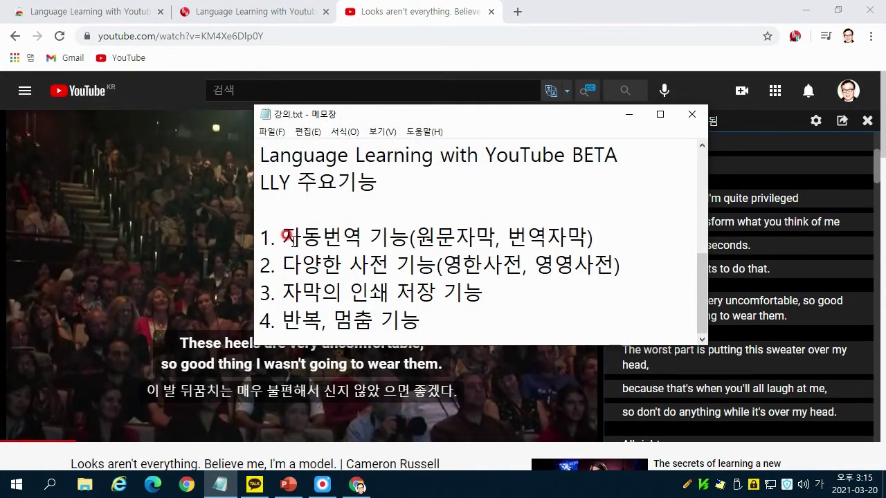
pyautogui.moveTo(282, 236); pyautogui.dragTo(594, 239)
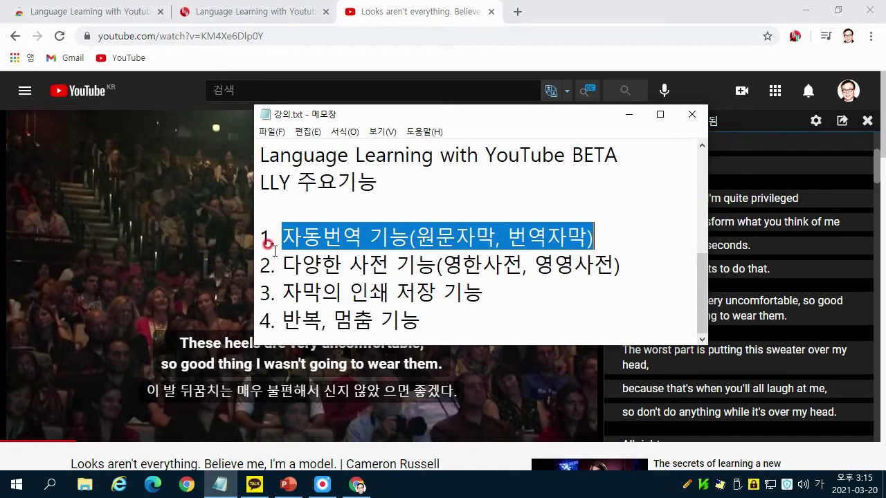
pyautogui.moveTo(280, 263); pyautogui.dragTo(625, 269)
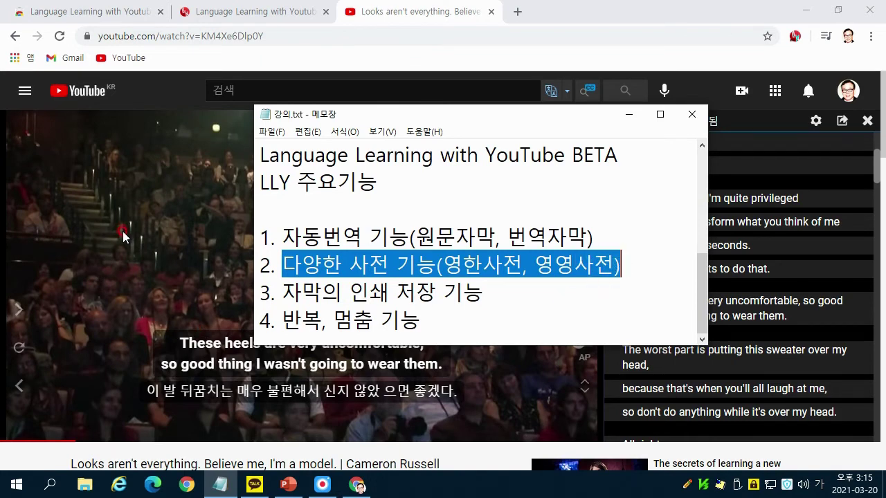
pyautogui.click(229, 488)
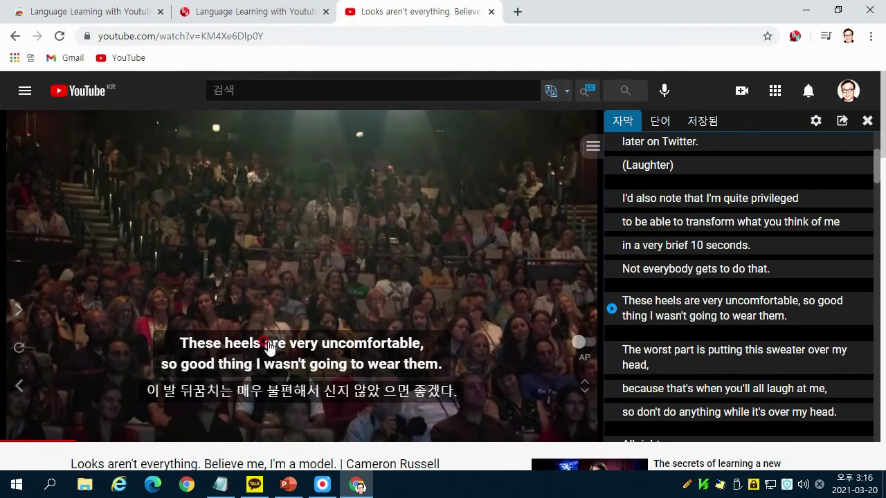
# Step: Look up "uncomfortable" from the current subtitle in the pop-up dictionary and play its pronunciation
pyautogui.moveTo(361, 351)
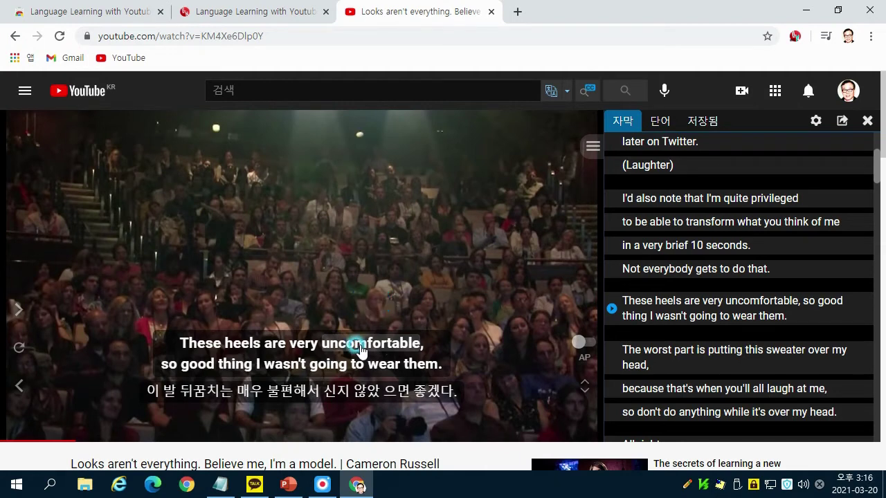
pyautogui.click(361, 352)
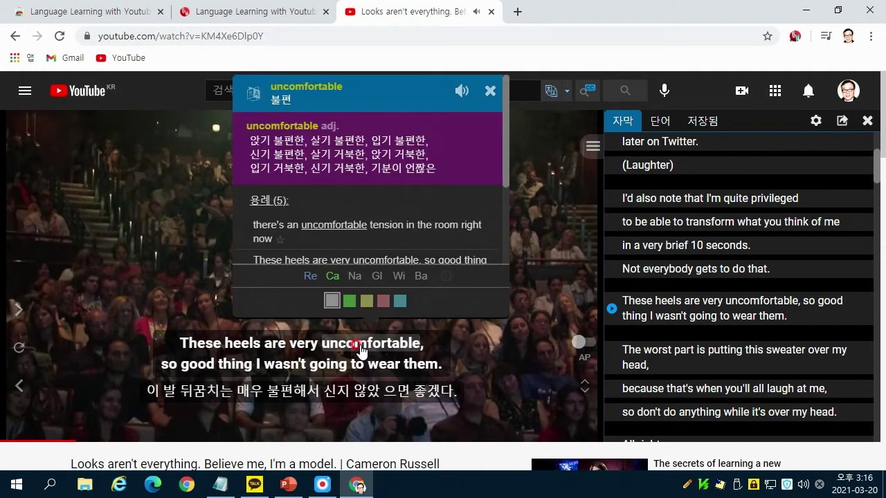
pyautogui.click(361, 346)
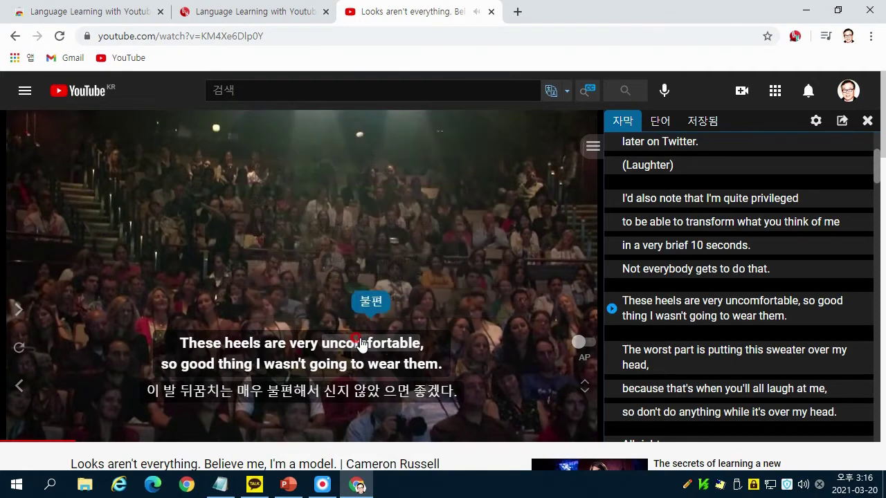
pyautogui.click(363, 350)
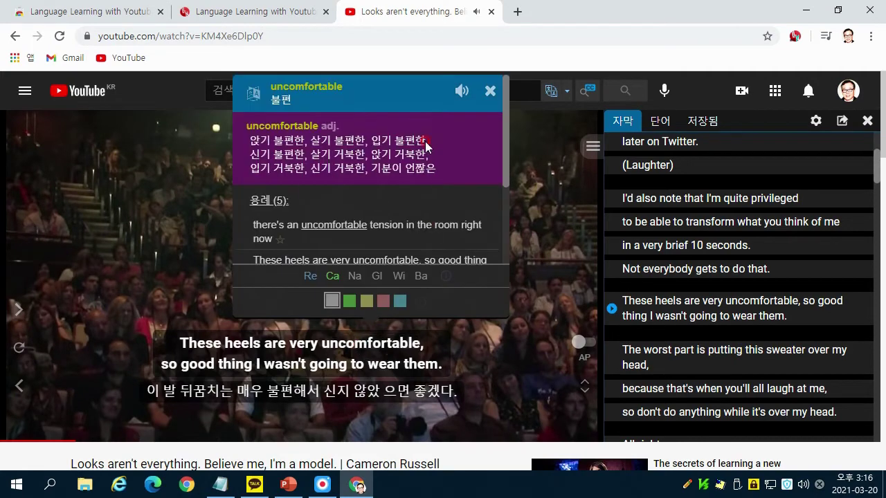
pyautogui.click(461, 92)
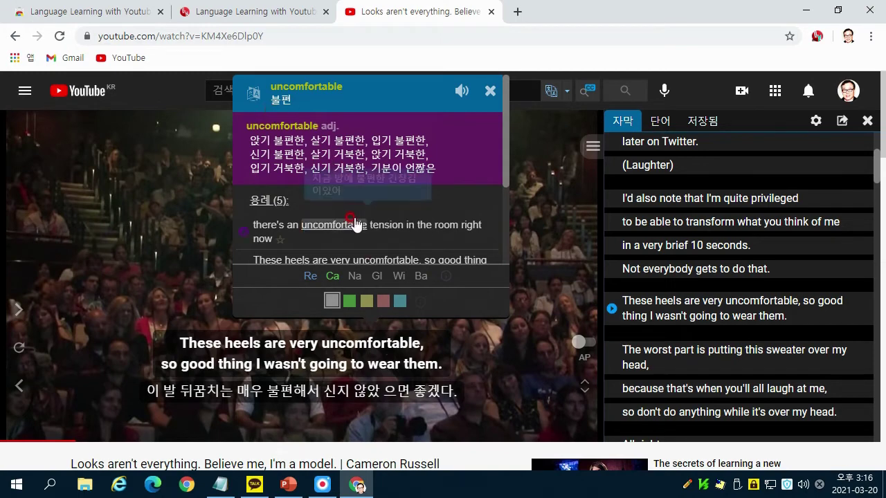
# Step: Examine the example sentences for "uncomfortable" and their Korean translations in the pop-up dictionary
pyautogui.scroll(-2, 349, 209)
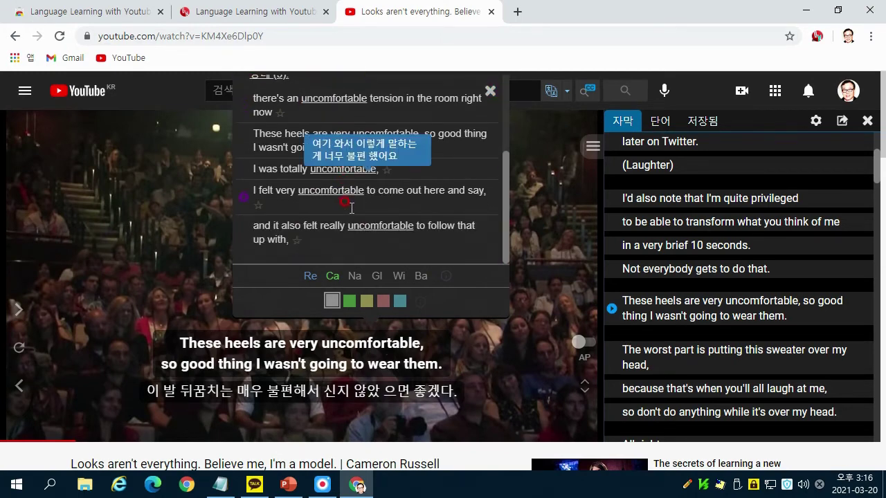
pyautogui.scroll(2, 347, 205)
pyautogui.moveTo(306, 170)
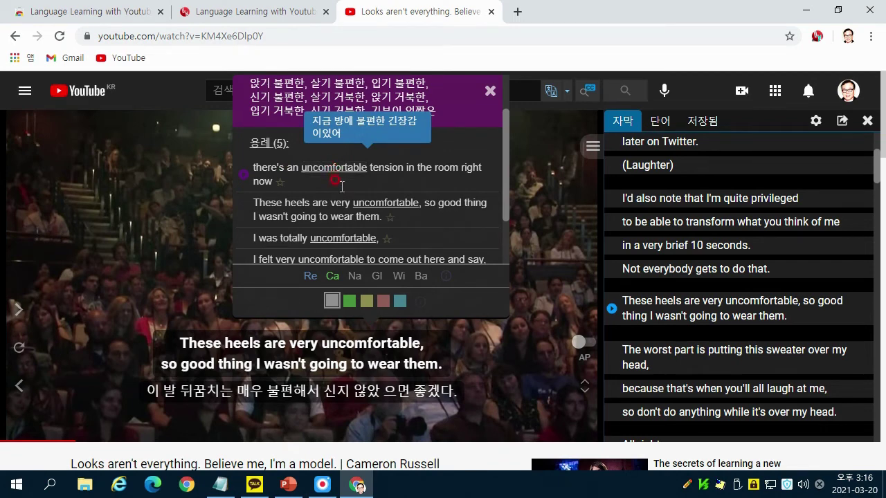
pyautogui.moveTo(348, 212)
pyautogui.moveTo(358, 239)
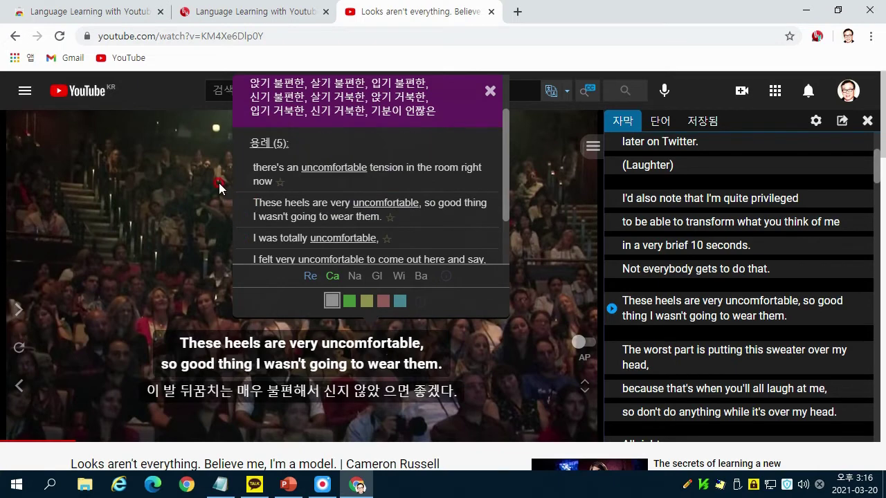
pyautogui.scroll(-1, 235, 201)
pyautogui.scroll(-1, 227, 196)
pyautogui.scroll(2, 231, 197)
# Step: View "uncomfortable" in the Cambridge Dictionary and the Naver English dictionary, closing each dictionary window after reading
pyautogui.click(332, 277)
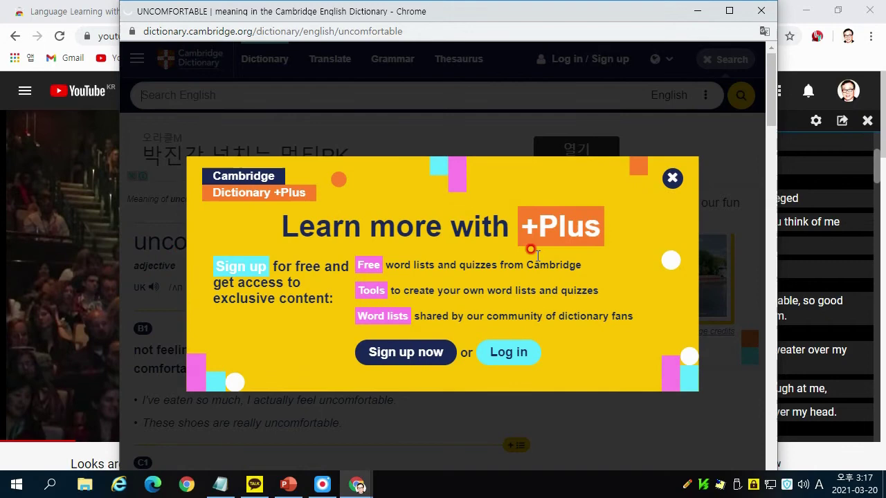
pyautogui.click(673, 179)
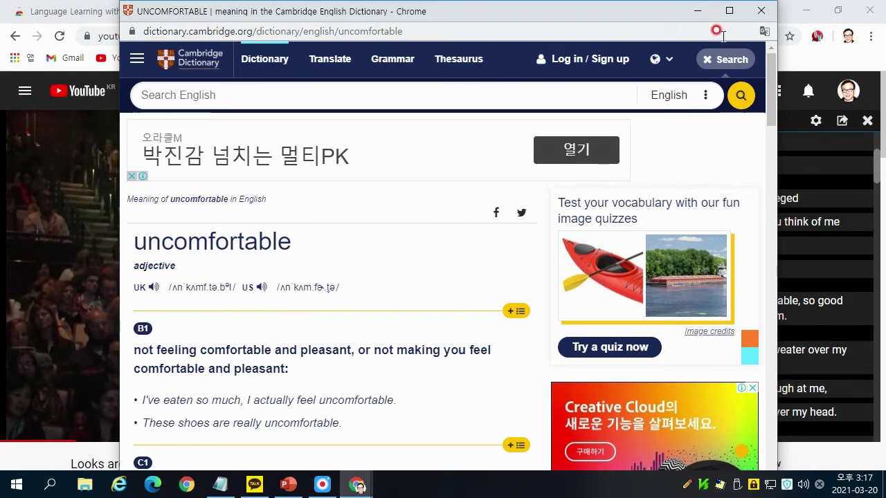
pyautogui.click(761, 11)
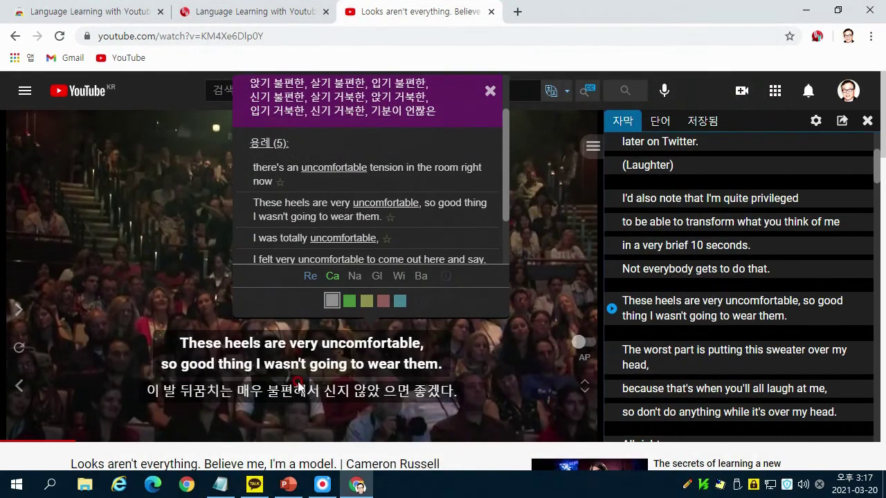
pyautogui.click(355, 277)
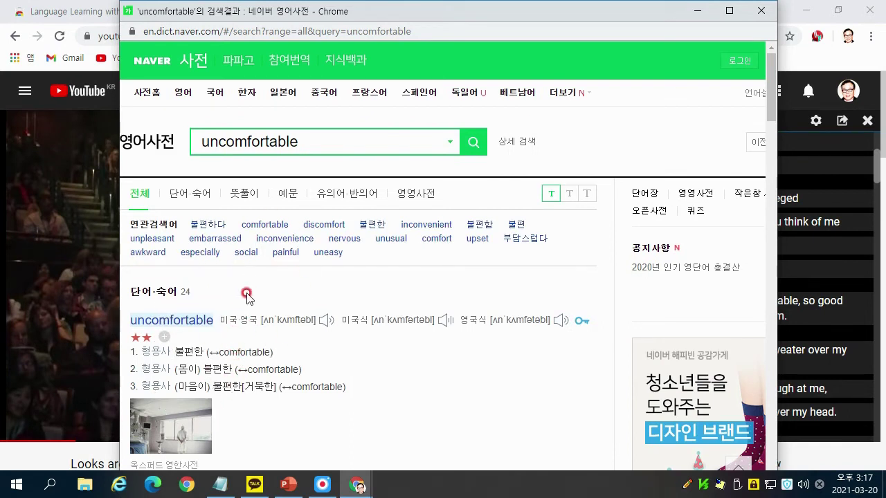
pyautogui.click(760, 12)
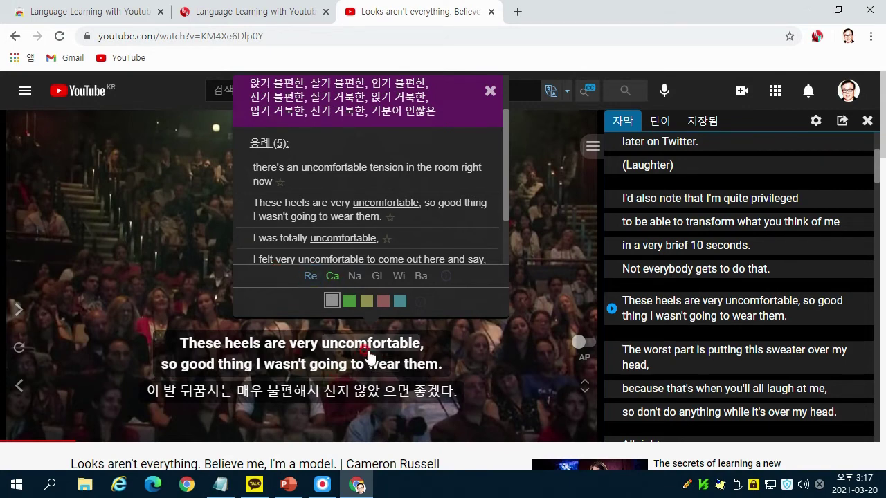
# Step: Look up "uncomfortable" in the pop-up dictionary from the video subtitle and from the subtitle list
pyautogui.moveTo(367, 352)
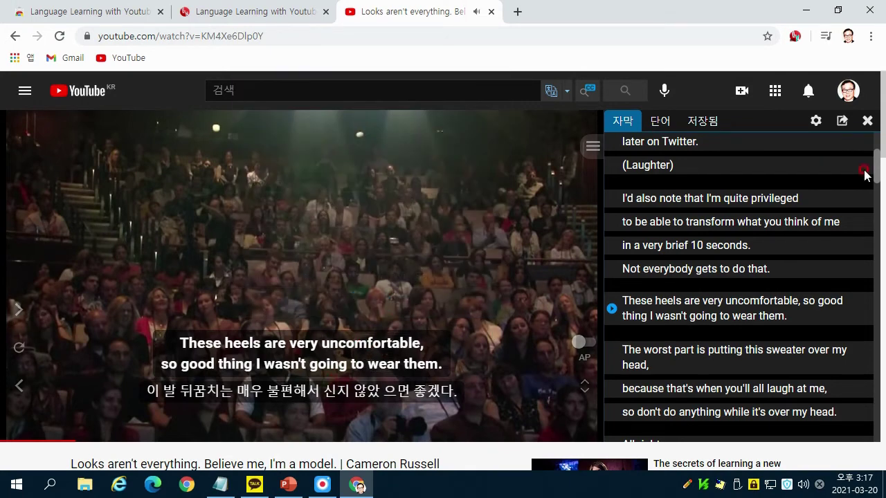
pyautogui.click(755, 299)
pyautogui.moveTo(441, 320)
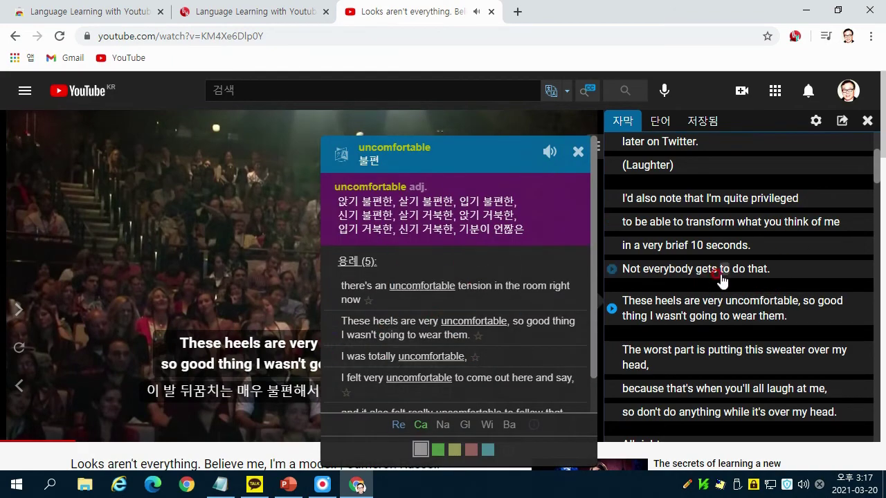
# Step: Switch to the 강의.txt notes, highlight feature item 3 (자막의 인쇄 저장 기능), and return to Chrome
pyautogui.click(220, 486)
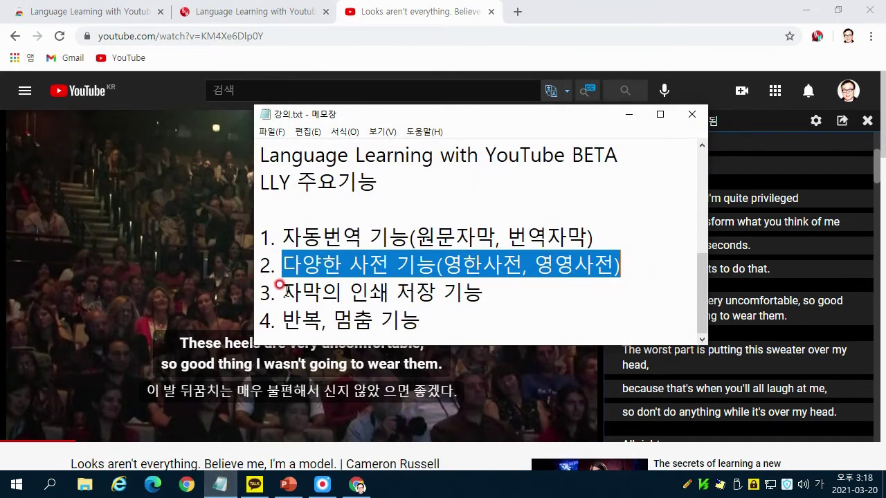
pyautogui.moveTo(285, 291); pyautogui.dragTo(492, 297)
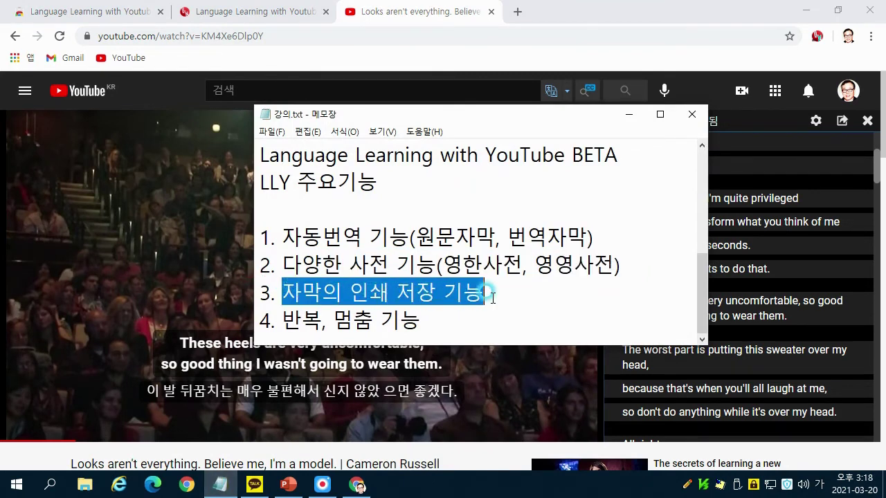
pyautogui.click(220, 486)
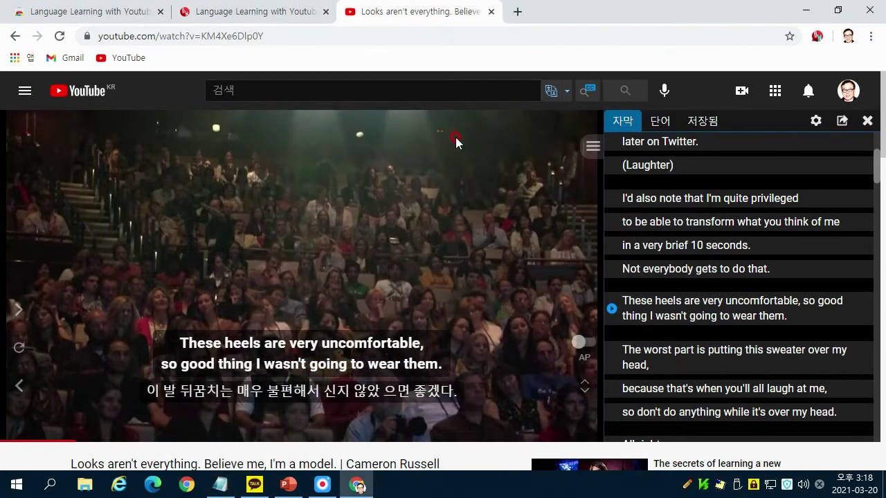
# Step: Show the saved items list, export the video's subtitles in 인쇄 (HTML) format, and look through the exported page
pyautogui.click(703, 123)
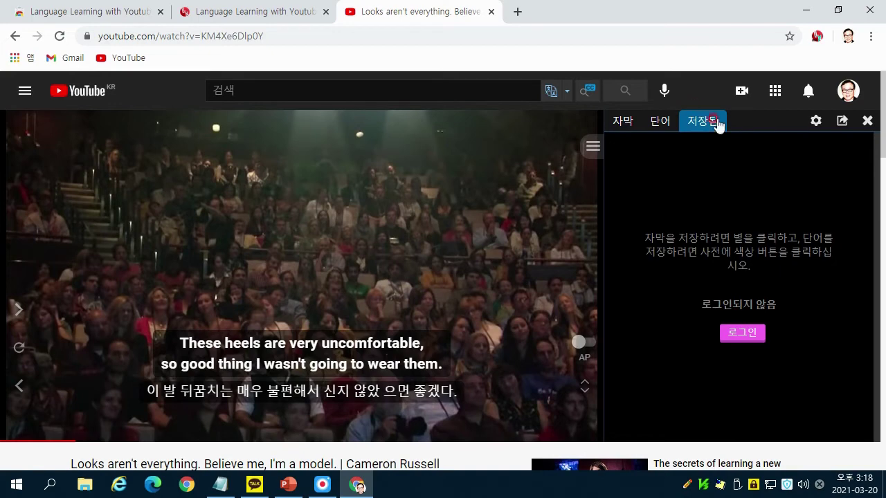
pyautogui.click(842, 121)
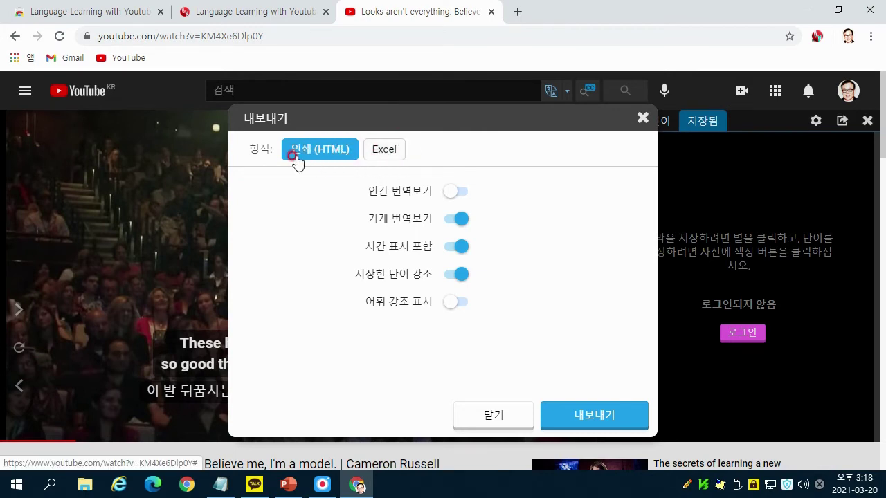
pyautogui.click(596, 415)
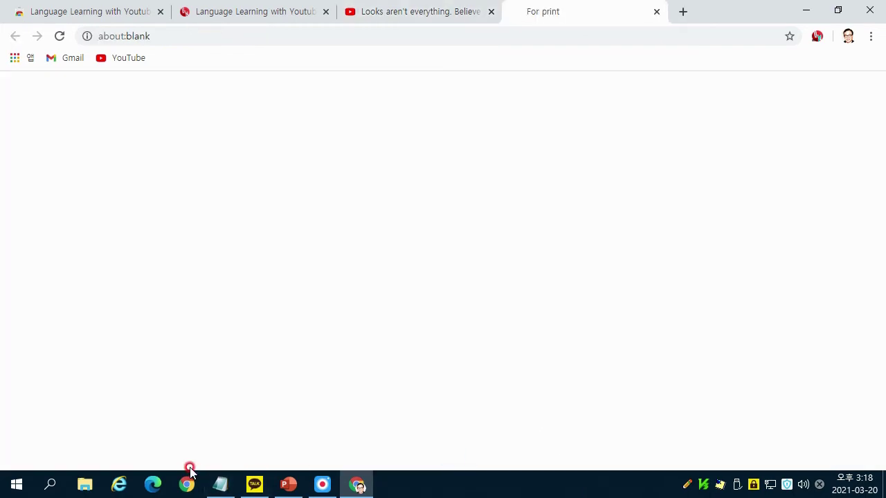
pyautogui.click(15, 84)
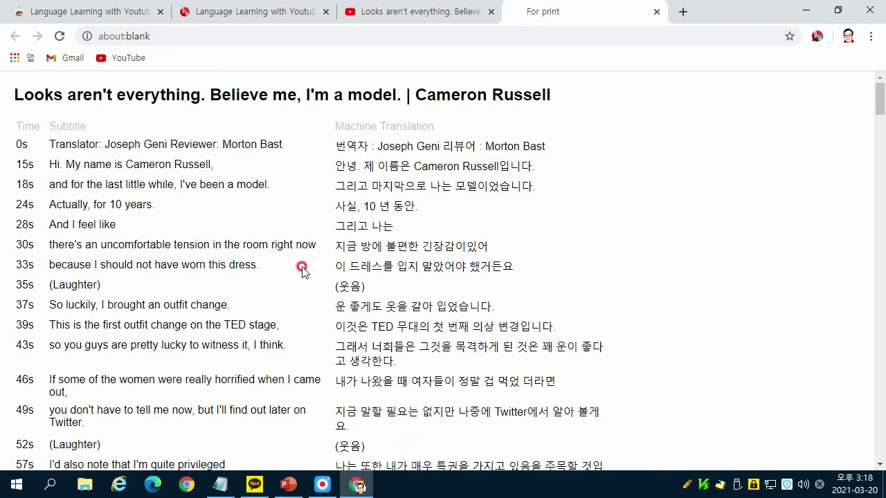
pyautogui.scroll(-3, 305, 270)
pyautogui.scroll(-5, 305, 270)
pyautogui.scroll(9, 306, 270)
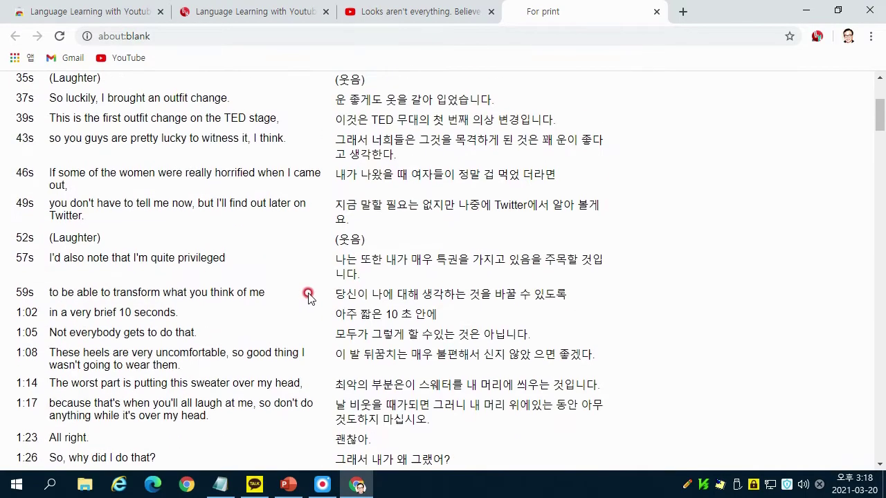
# Step: Preview the exported subtitle page for printing and close the preview without printing
pyautogui.rightClick(303, 149)
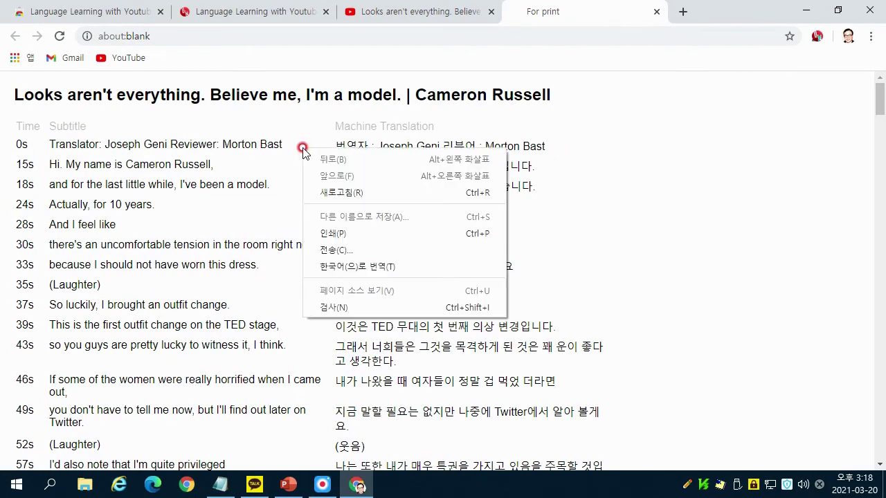
pyautogui.click(326, 235)
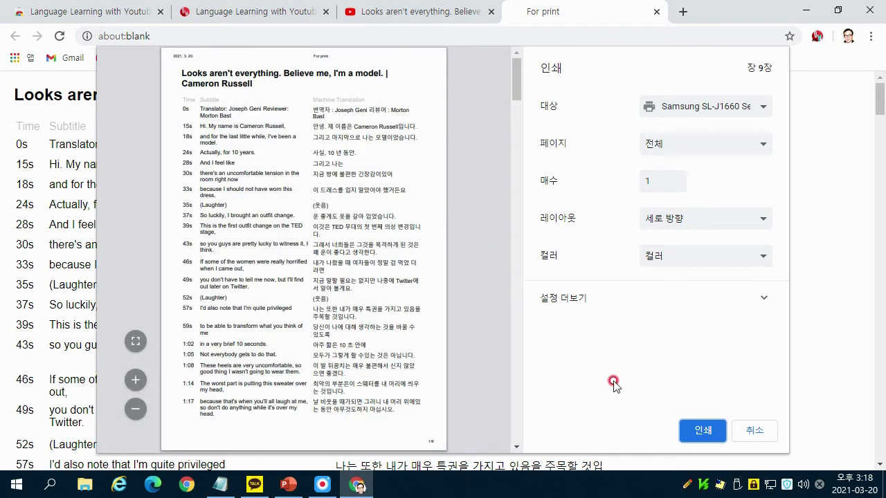
pyautogui.click(746, 433)
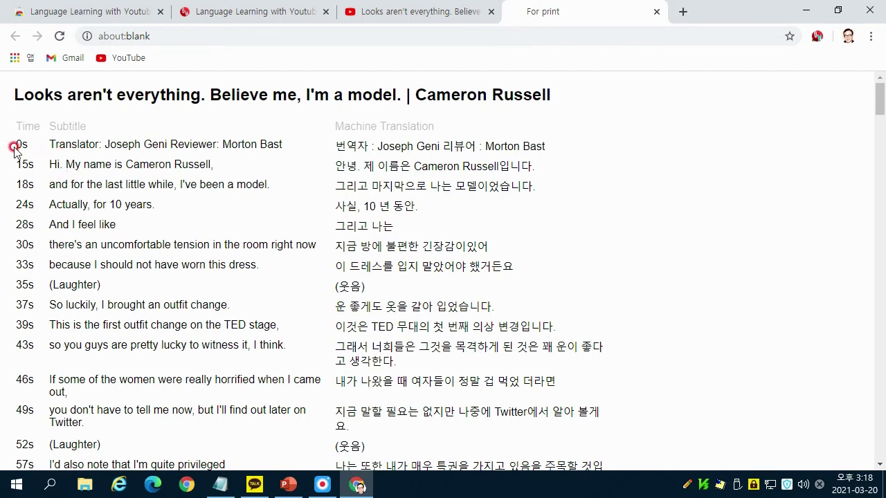
# Step: Copy the exported subtitle rows from 0s to 43s into a new Notepad document, and close it along with the export page
pyautogui.moveTo(22, 144); pyautogui.dragTo(504, 361)
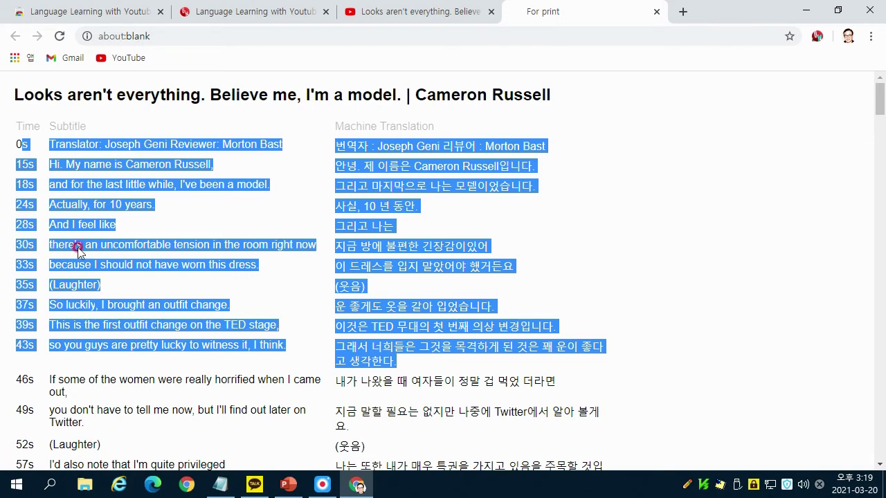
pyautogui.click(17, 485)
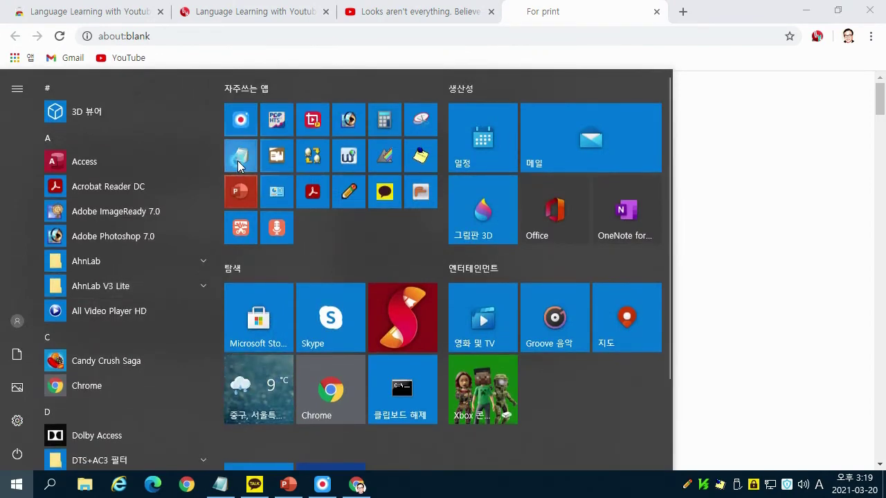
pyautogui.click(238, 157)
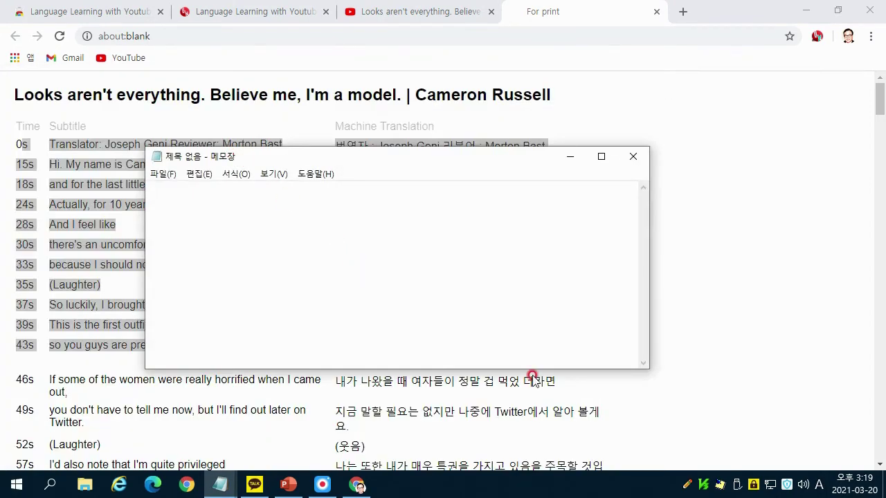
pyautogui.hotkey('ctrl', 'v')
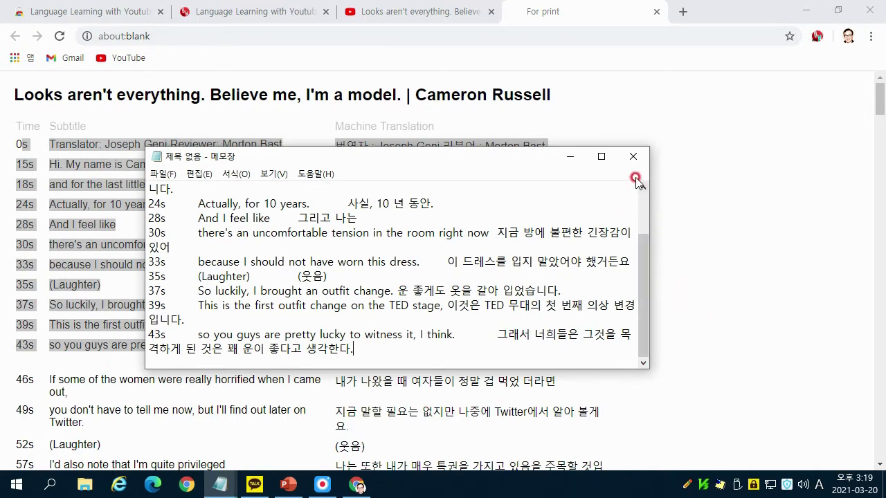
pyautogui.click(634, 155)
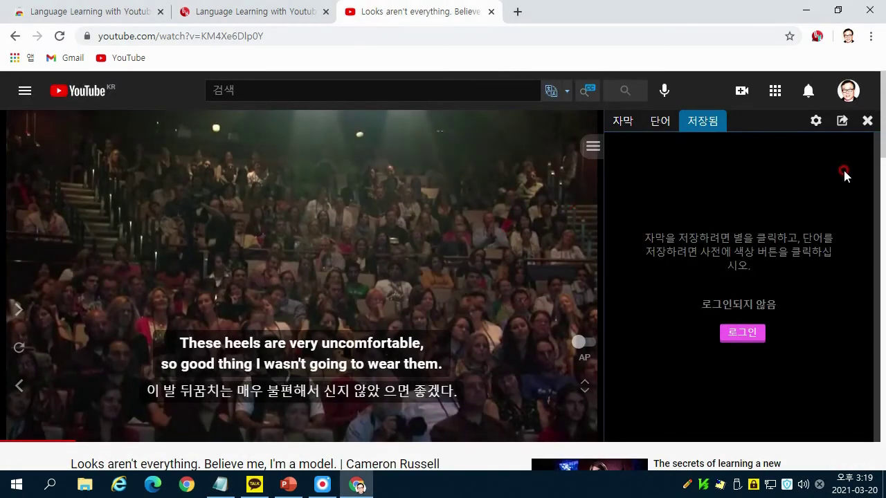
# Step: Export the video's subtitles in Excel format and open the downloaded workbook
pyautogui.click(842, 124)
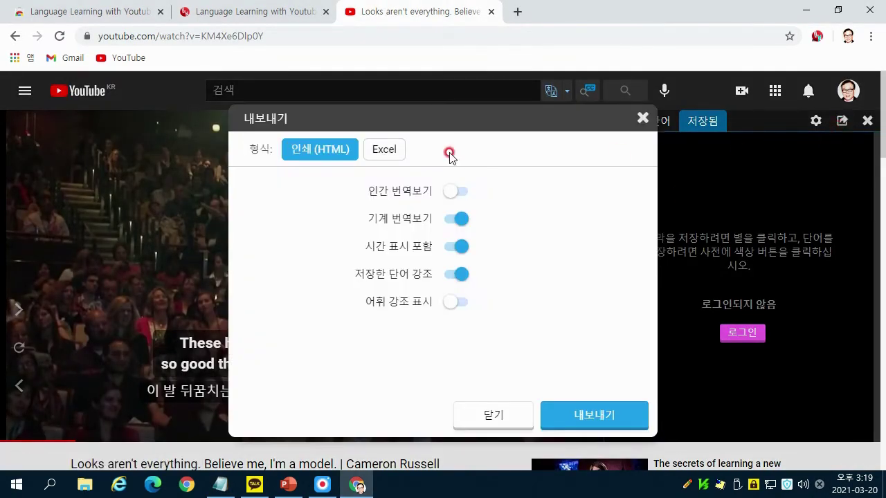
pyautogui.click(385, 152)
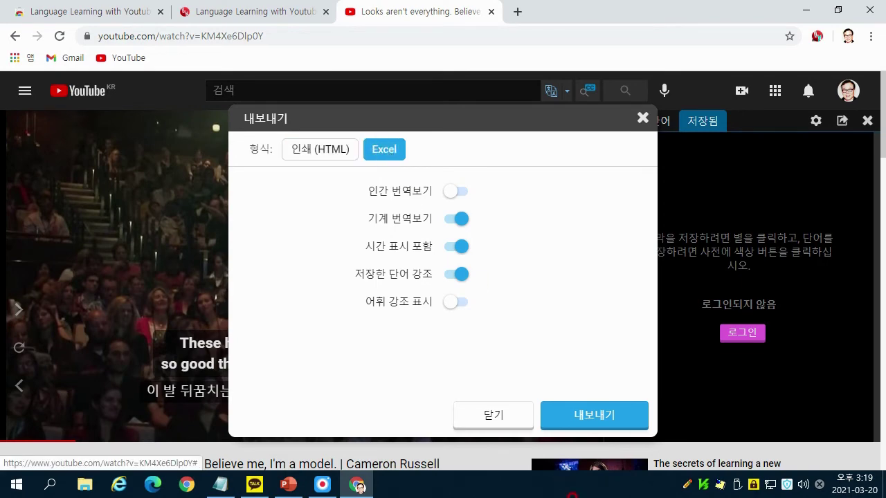
pyautogui.click(586, 413)
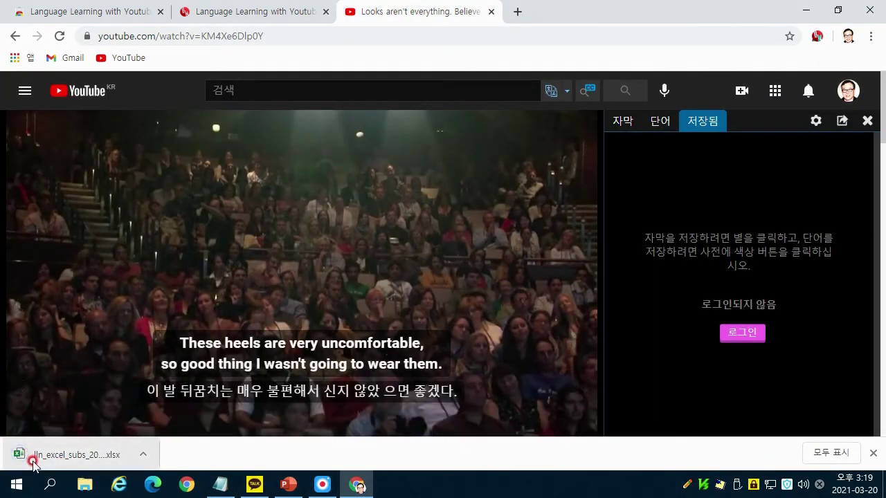
pyautogui.click(81, 455)
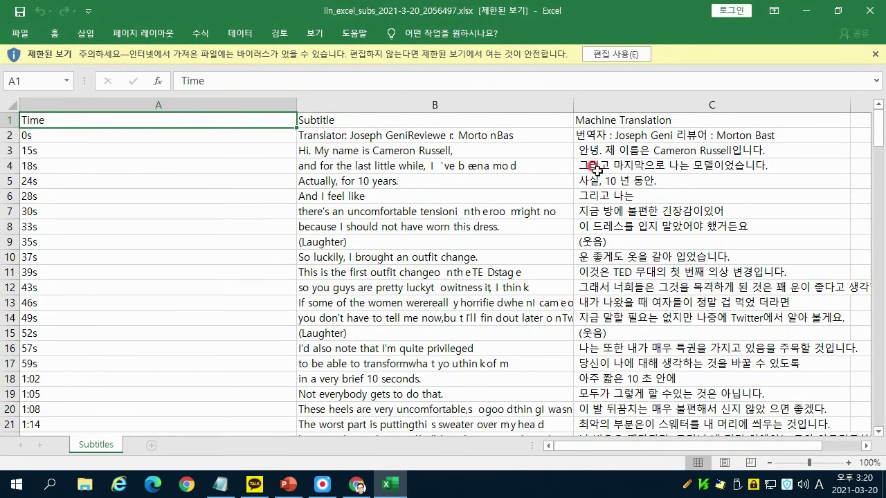
# Step: Examine the time, subtitle and machine translation columns of the exported workbook, and close Excel
pyautogui.scroll(-11, 685, 273)
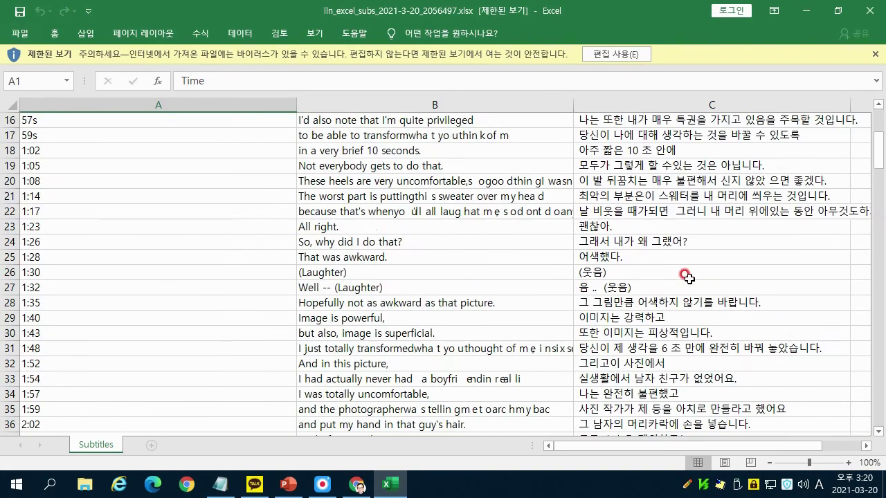
pyautogui.scroll(-1, 687, 278)
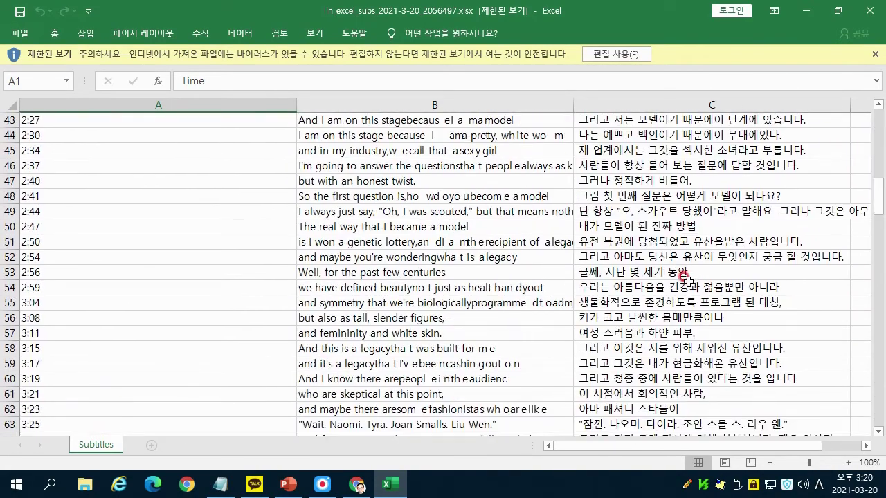
pyautogui.scroll(9, 511, 296)
pyautogui.scroll(5, 464, 266)
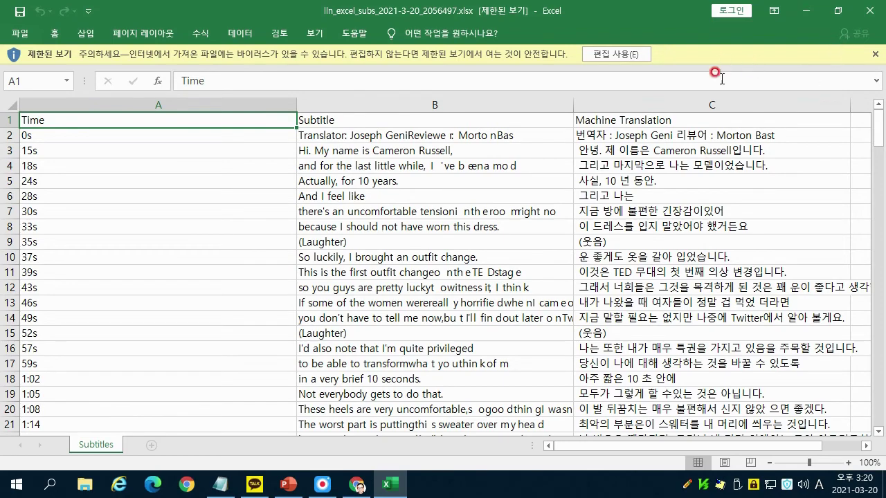
pyautogui.click(867, 10)
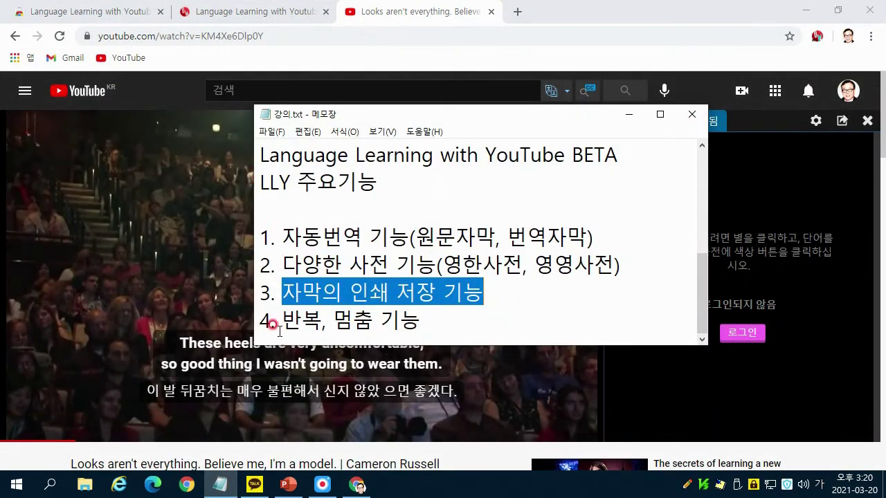
# Step: Highlight feature item 4 (반복, 멈춤 기능) in the 강의.txt notes and return to Chrome
pyautogui.moveTo(280, 320); pyautogui.dragTo(424, 323)
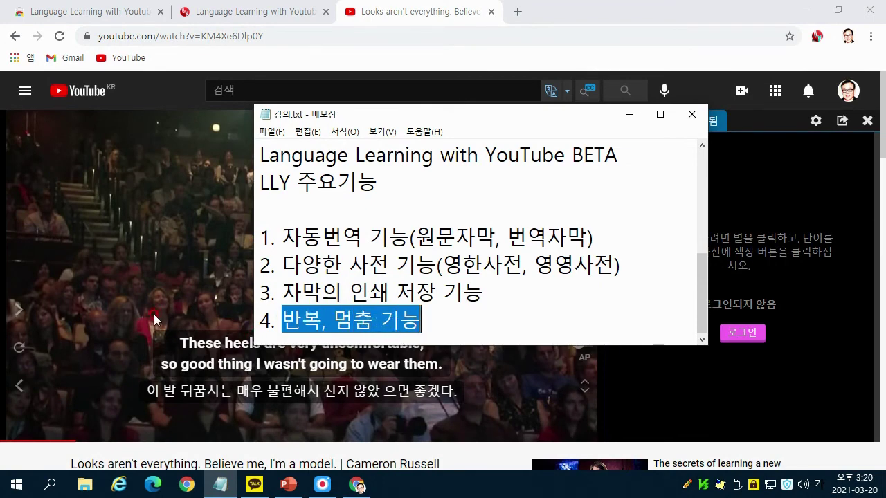
pyautogui.click(223, 486)
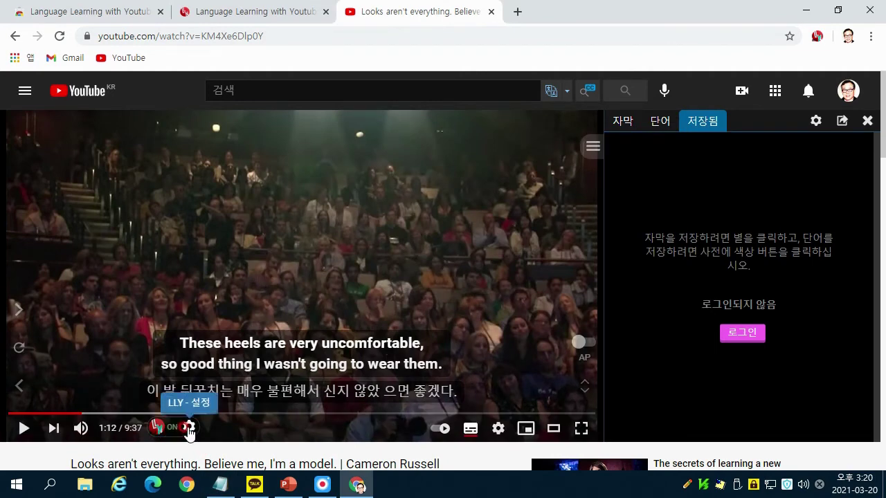
# Step: Open the LLY settings and mark the keyboard shortcut list with a red rectangle
pyautogui.click(189, 428)
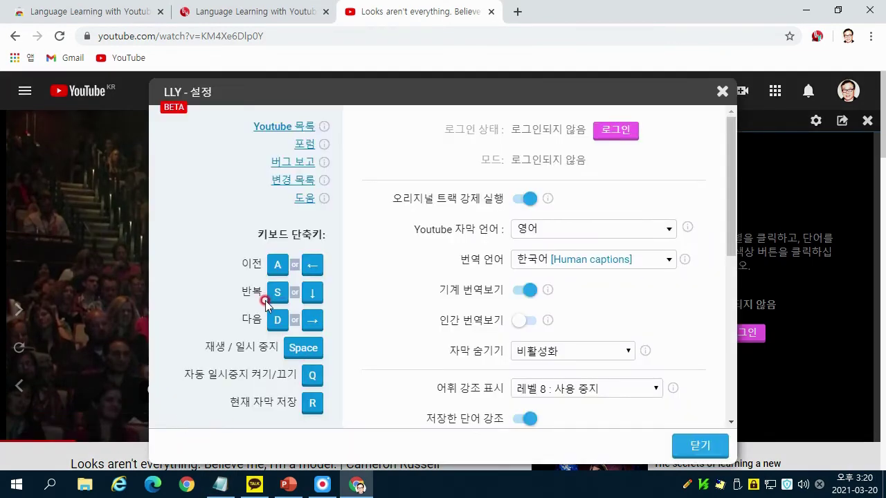
pyautogui.click(192, 210)
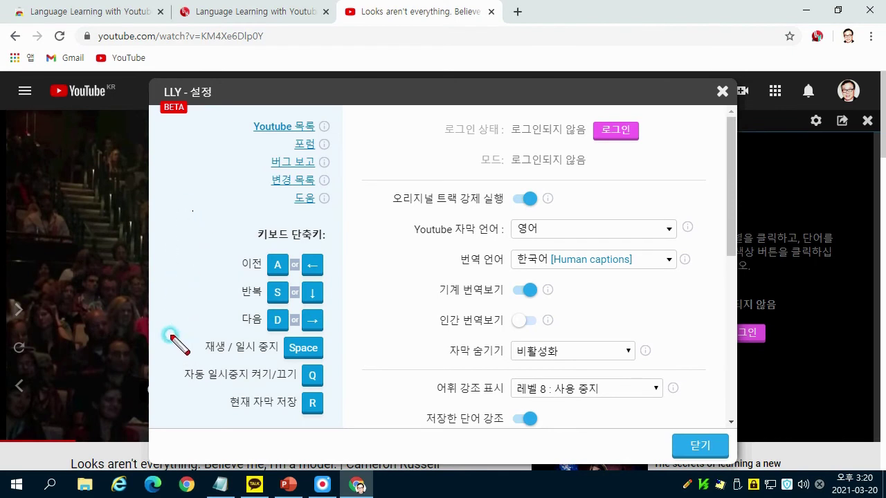
pyautogui.click(333, 429)
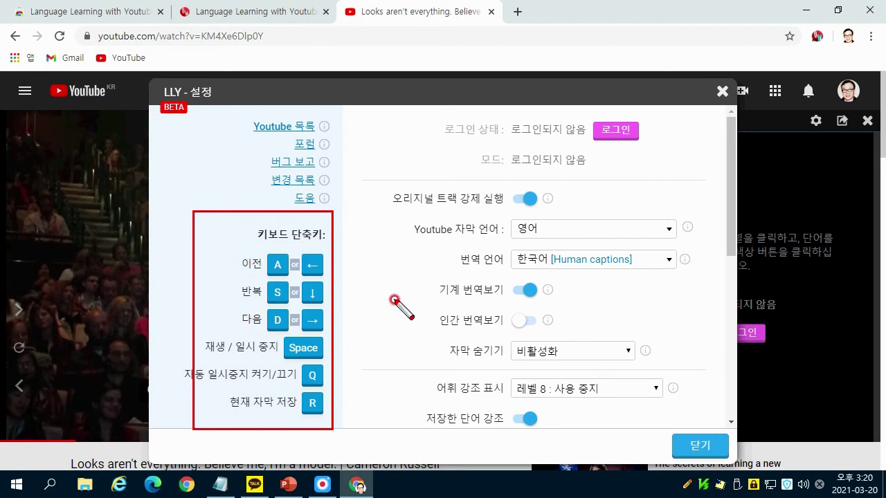
# Step: Go through the slides on the A/S/D, arrow and Space shortcuts in PowerPoint, and return to the video in Chrome
pyautogui.press('Right')
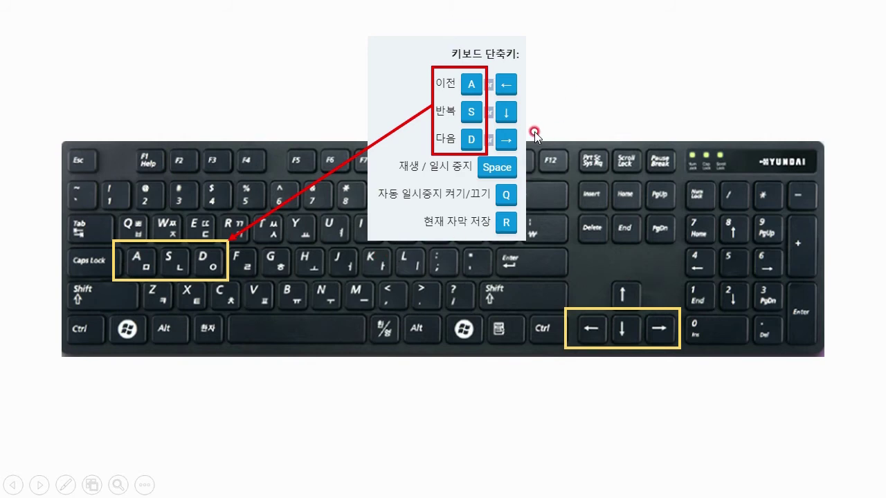
pyautogui.click(571, 105)
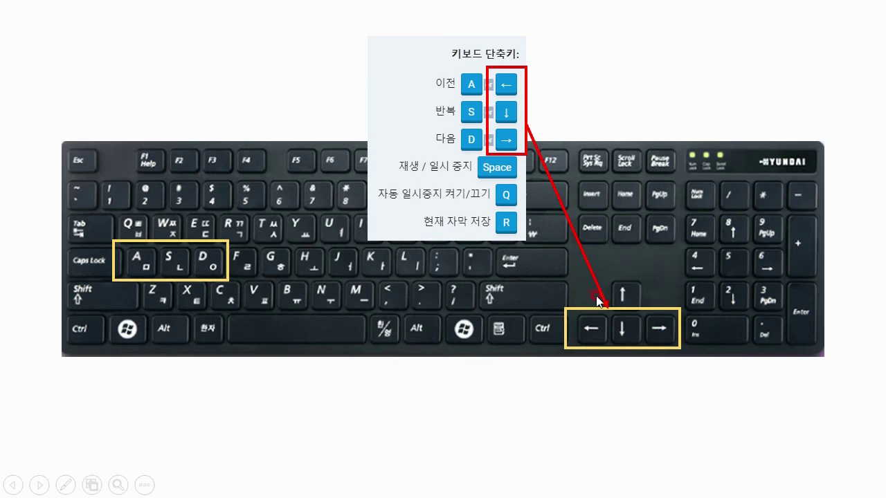
pyautogui.click(608, 109)
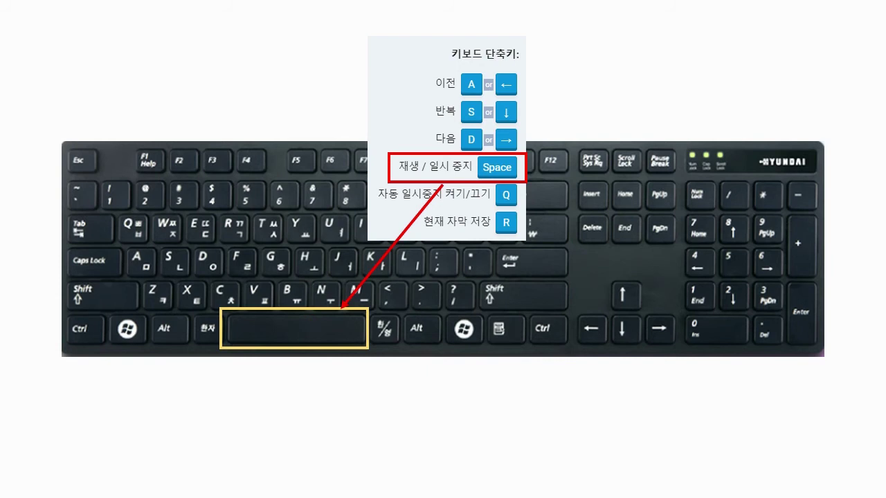
pyautogui.click(519, 413)
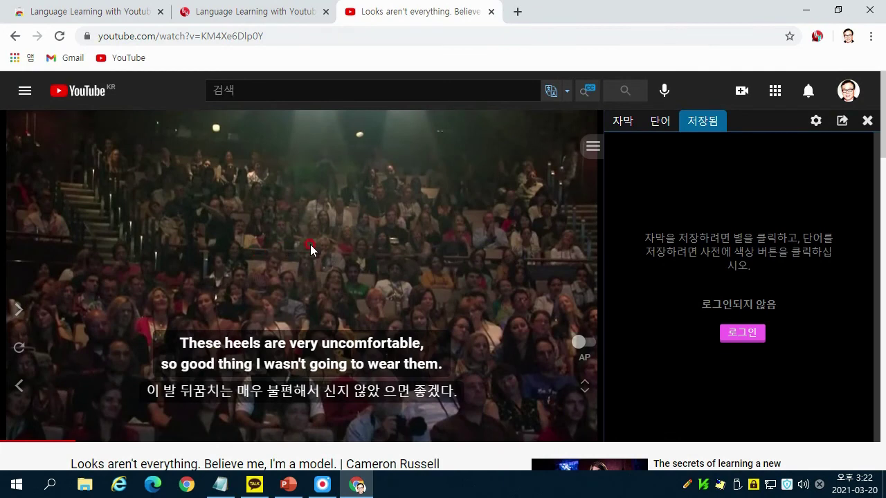
# Step: Turn on auto-pause (AP) and play the video subtitle by subtitle through "so don't do anything while it's over my head."
pyautogui.click(586, 347)
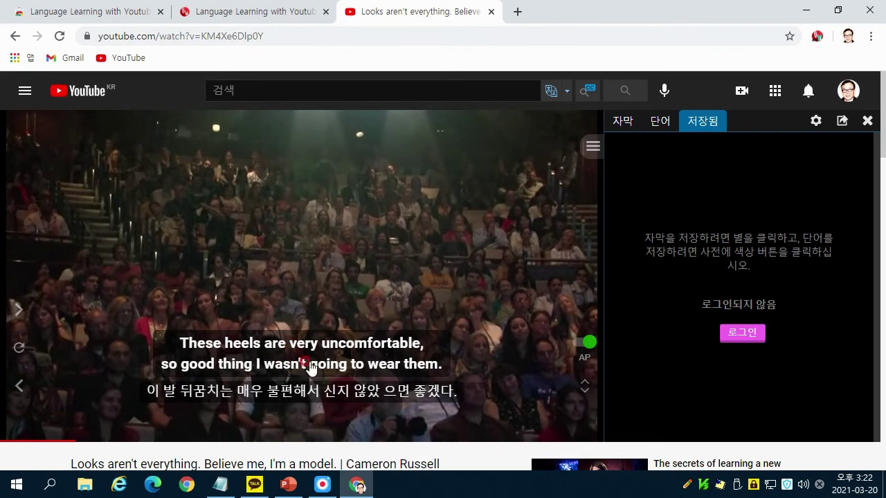
pyautogui.click(313, 261)
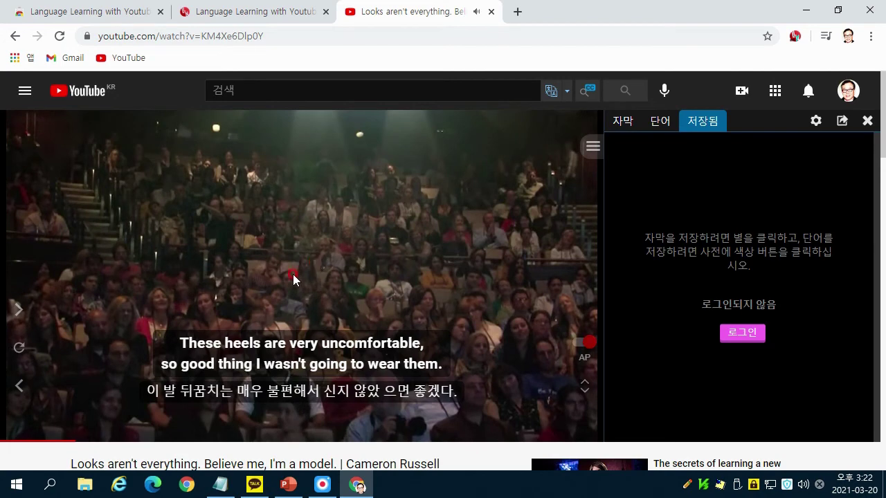
pyautogui.click(295, 277)
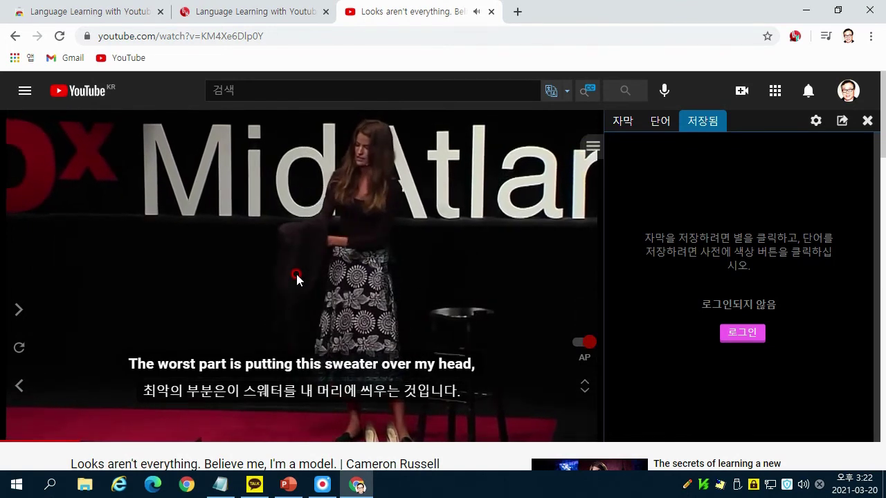
pyautogui.click(275, 277)
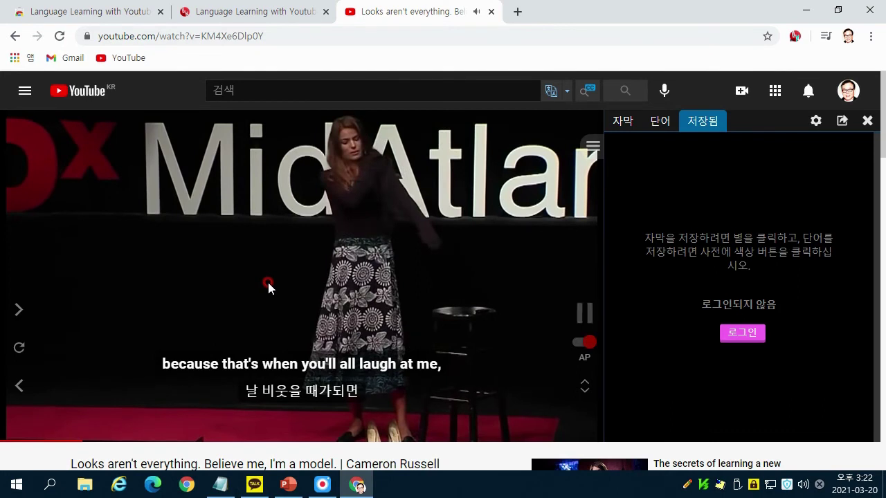
pyautogui.click(264, 286)
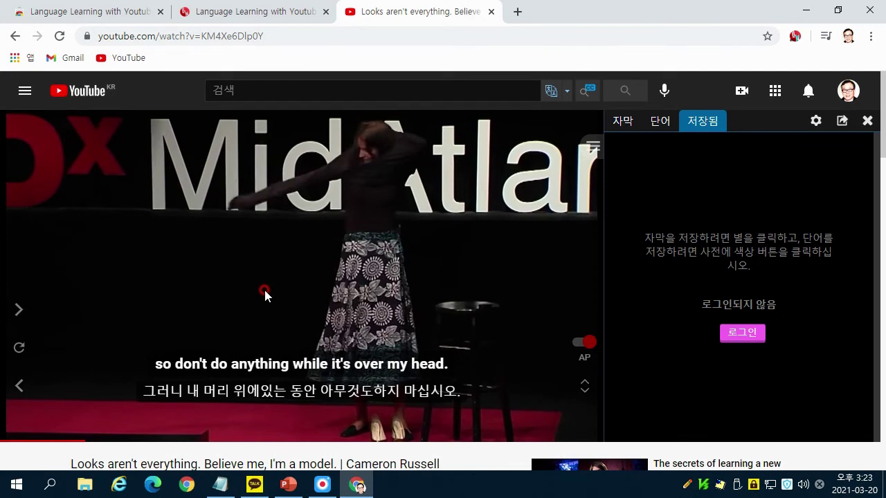
# Step: Step back to replay the preceding subtitles, turn auto-pause off and play on to "but also, image is superficial."
pyautogui.click(264, 292)
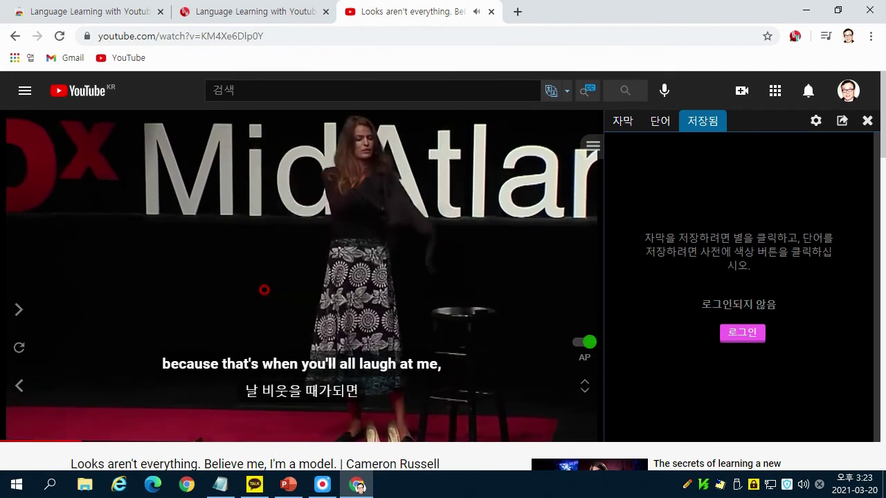
pyautogui.click(264, 290)
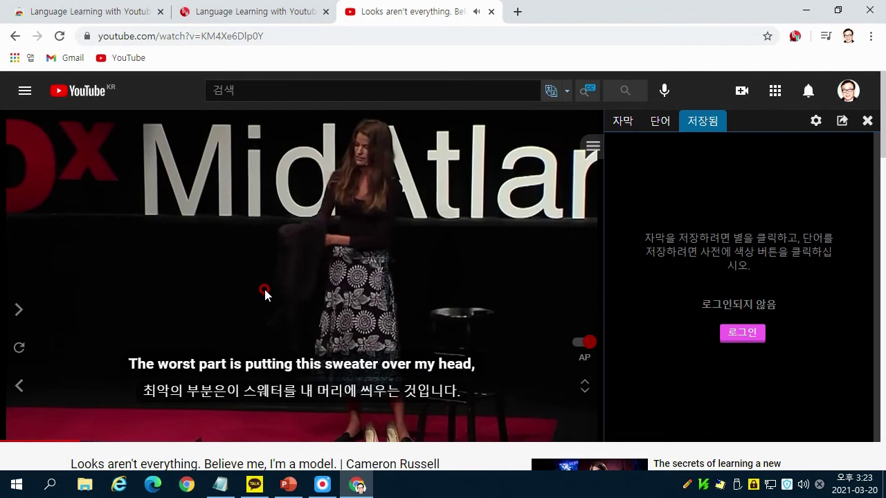
pyautogui.click(265, 289)
pyautogui.click(265, 289)
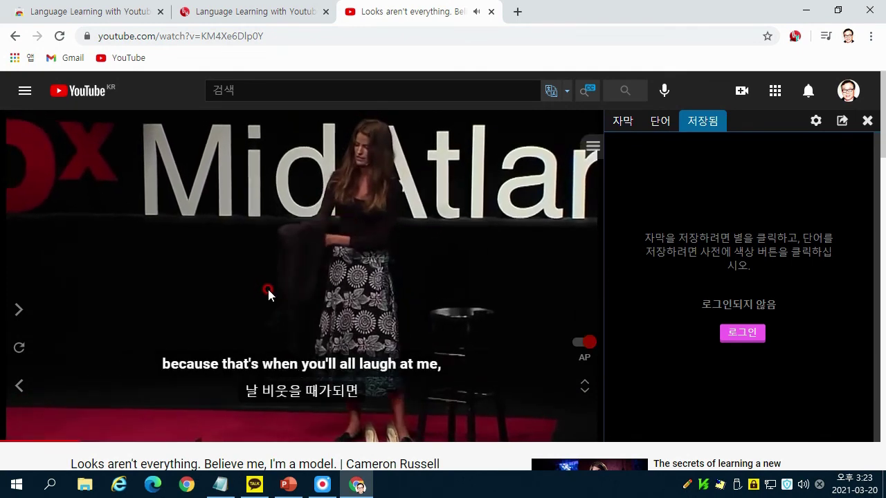
pyautogui.click(268, 292)
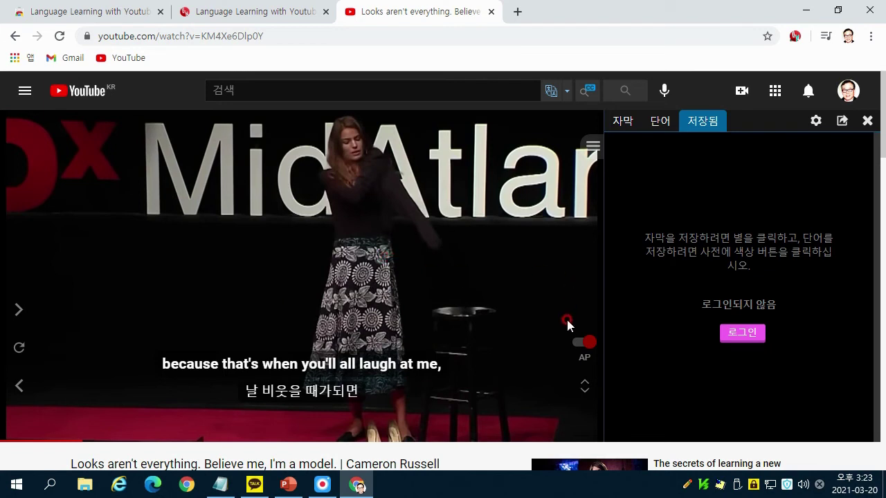
pyautogui.click(585, 342)
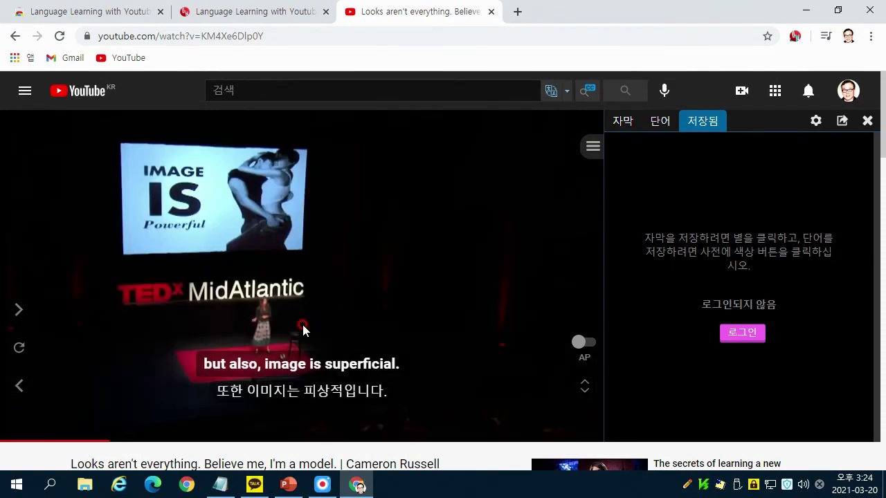
# Step: Set the translation language to 일본어 [Human captions] in the LLY settings, and look up the subtitle word "superficial"
pyautogui.moveTo(215, 368)
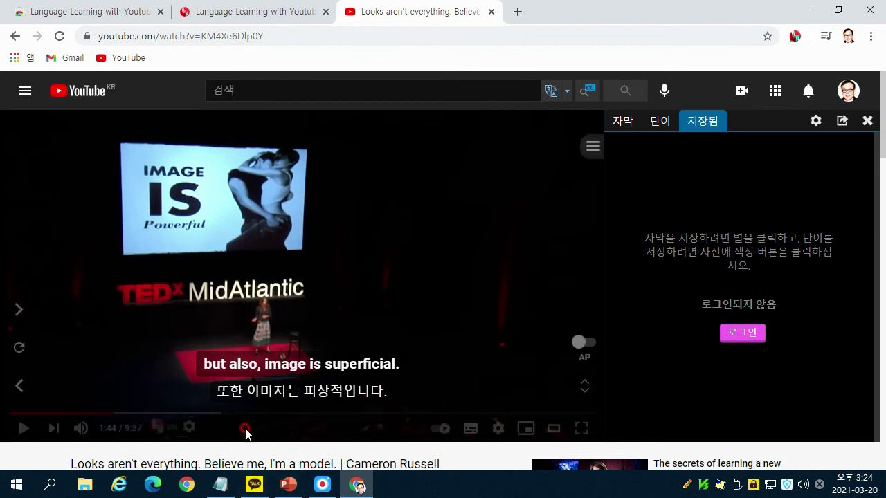
pyautogui.click(190, 429)
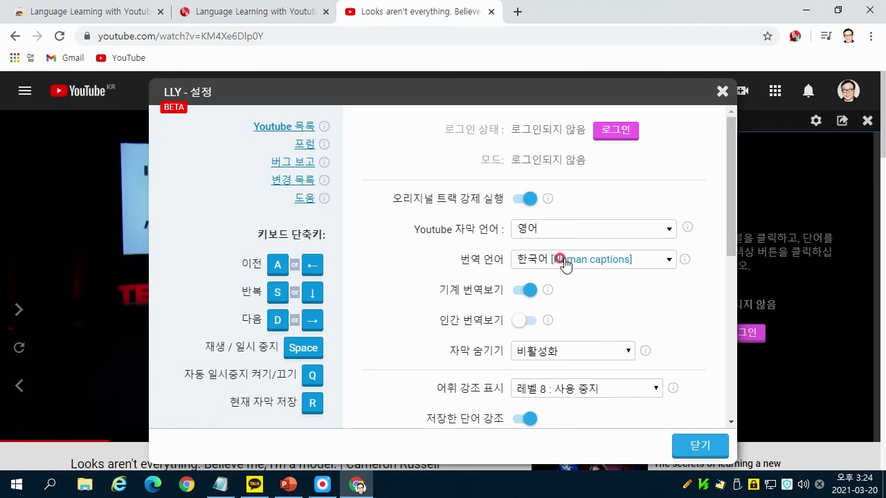
pyautogui.click(669, 262)
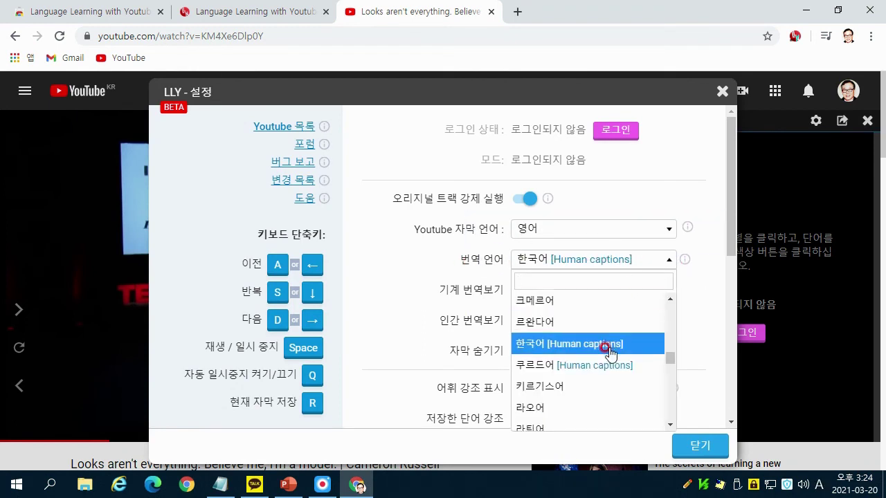
pyautogui.scroll(-3, 603, 352)
pyautogui.scroll(-5, 607, 353)
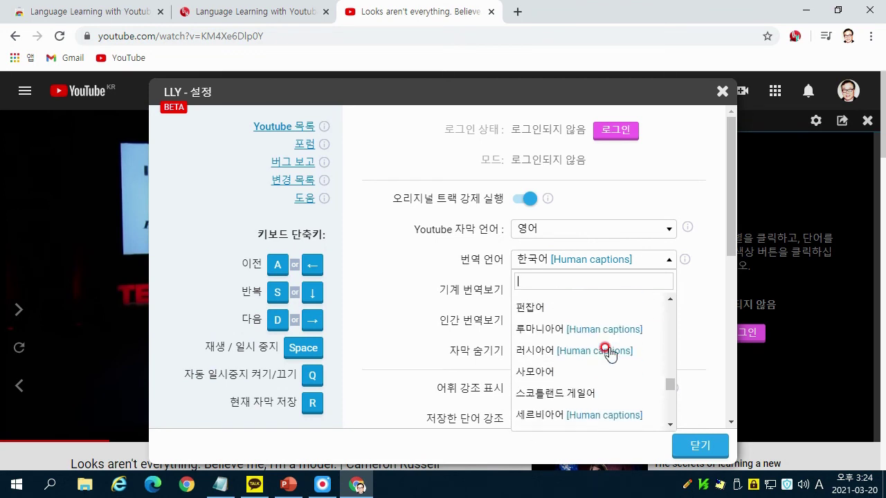
pyautogui.scroll(10, 554, 361)
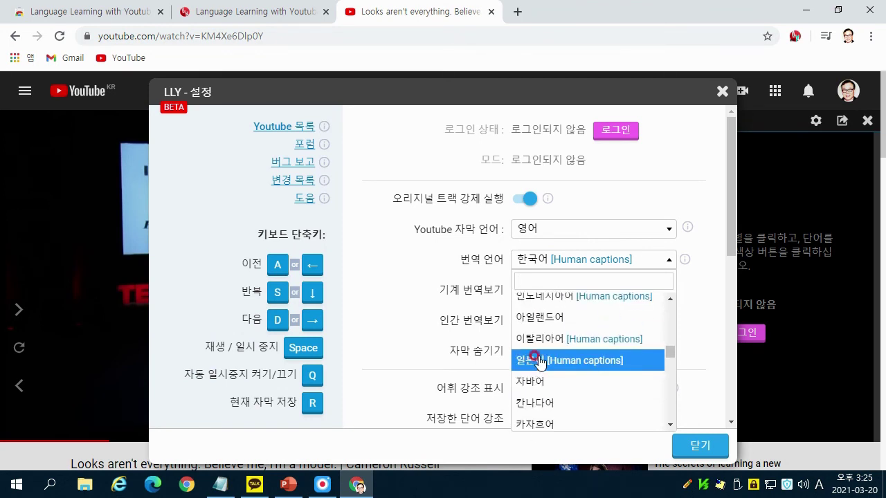
pyautogui.click(539, 361)
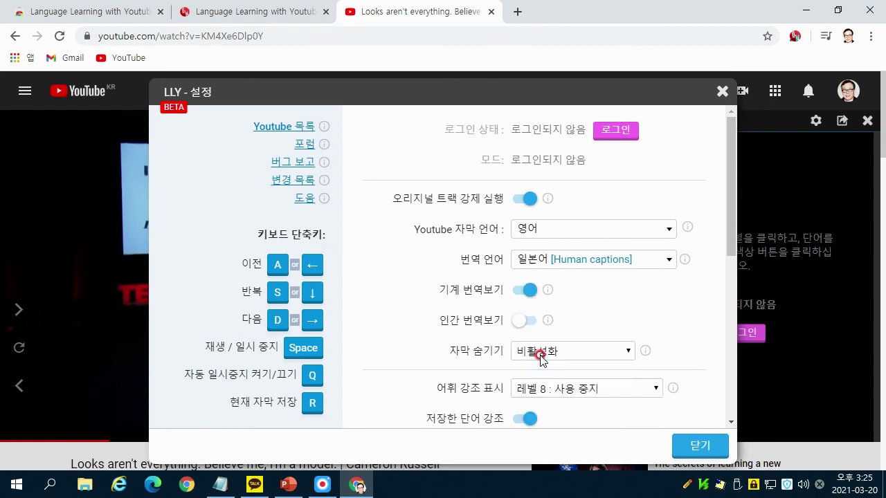
pyautogui.click(698, 447)
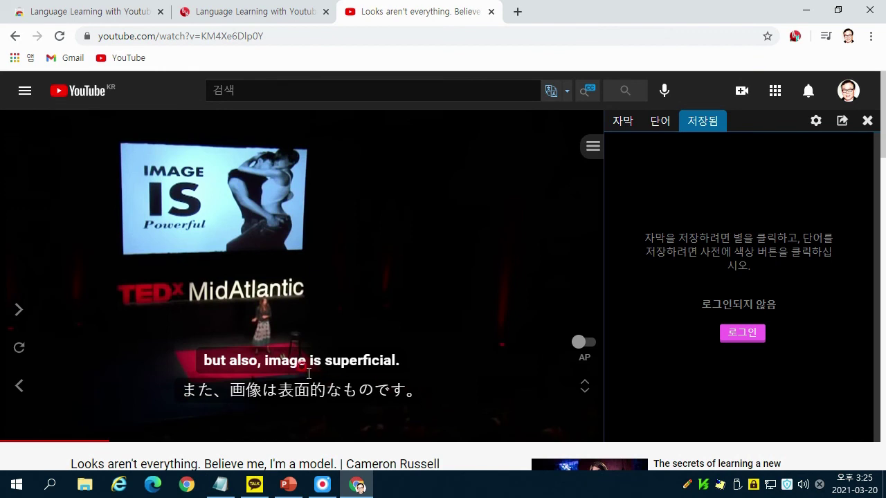
pyautogui.moveTo(314, 362)
pyautogui.click(371, 367)
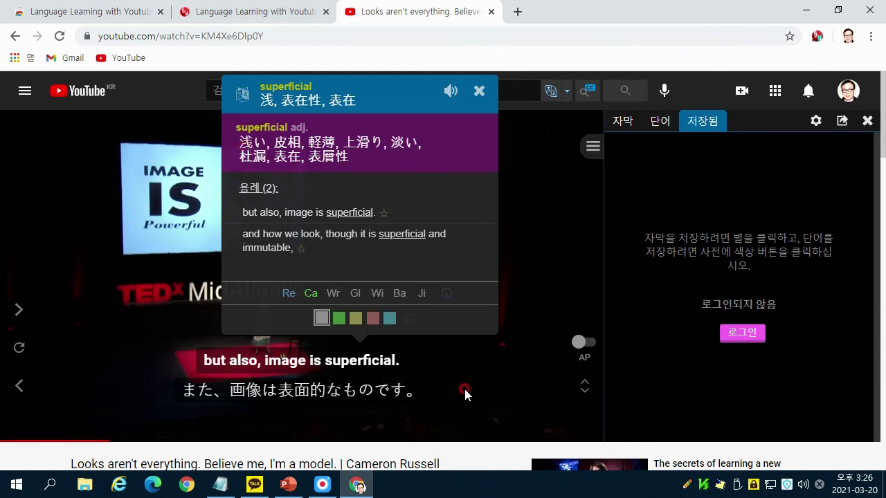
# Step: Switch to the 강의.txt notes, highlight the listed LLY features for a recap, and show the desktop
pyautogui.hotkey('alt', 'Tab')
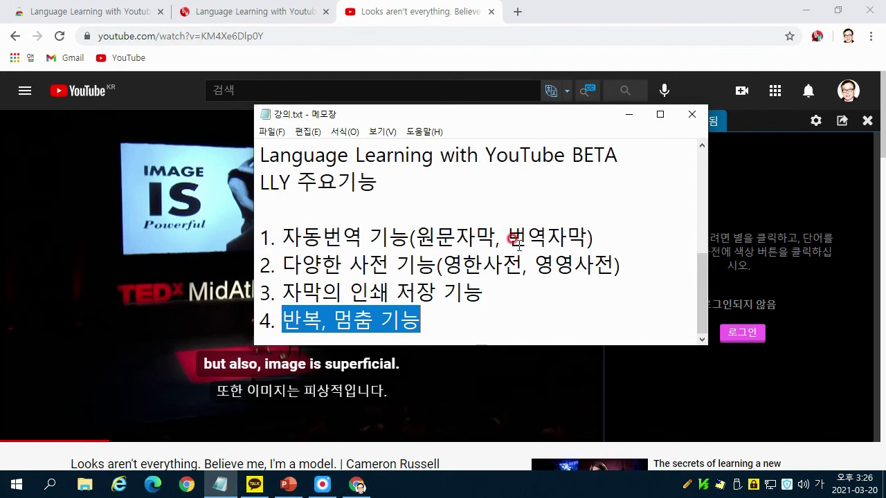
pyautogui.moveTo(277, 234); pyautogui.dragTo(482, 265)
pyautogui.moveTo(497, 251); pyautogui.dragTo(526, 236)
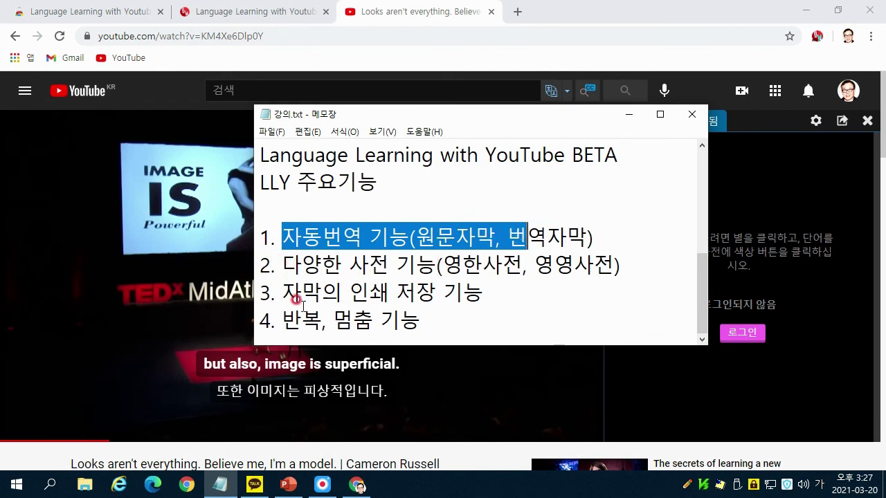
pyautogui.moveTo(274, 293); pyautogui.dragTo(451, 331)
pyautogui.click(445, 325)
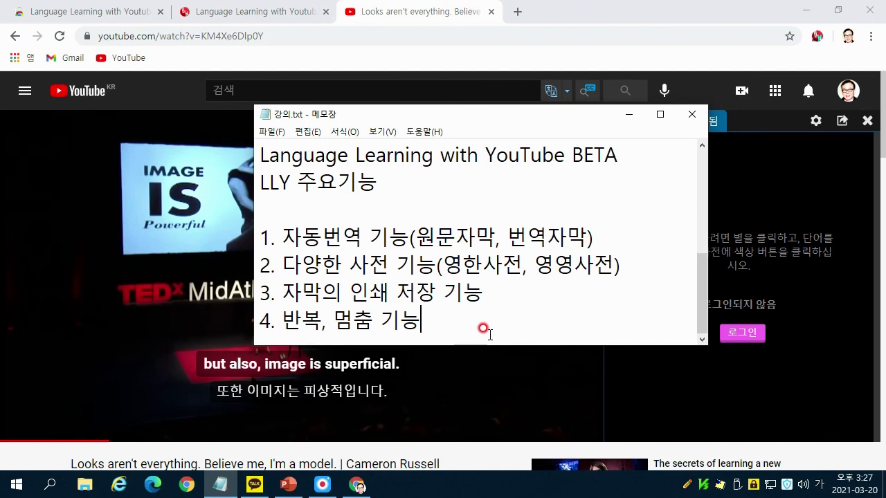
pyautogui.press('super+d')
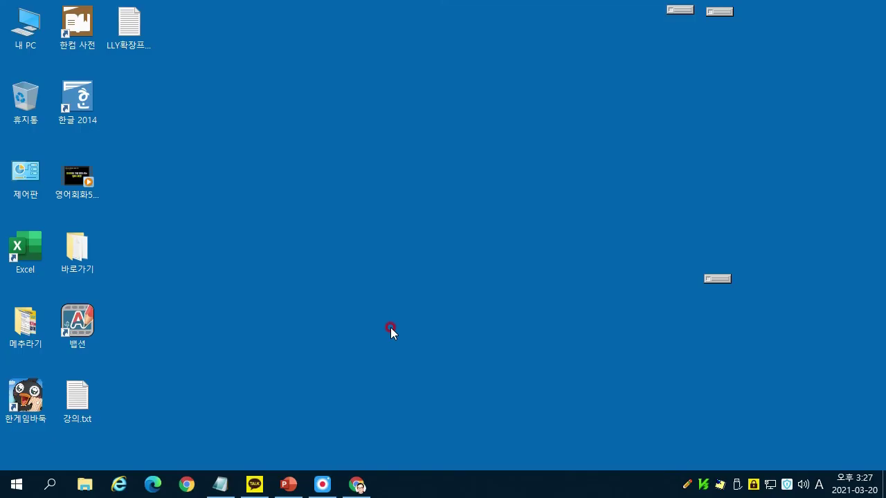